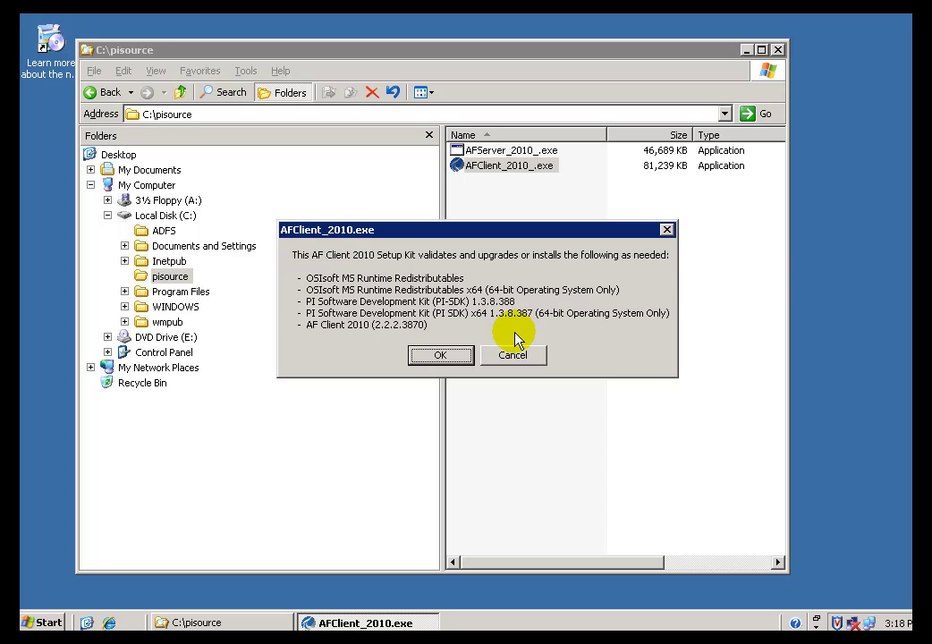
- Unzip the 13 AF Client 2010 setup files from the WinZip self-extractor kit
{"action": "left_click", "coordinate": [436, 360]}
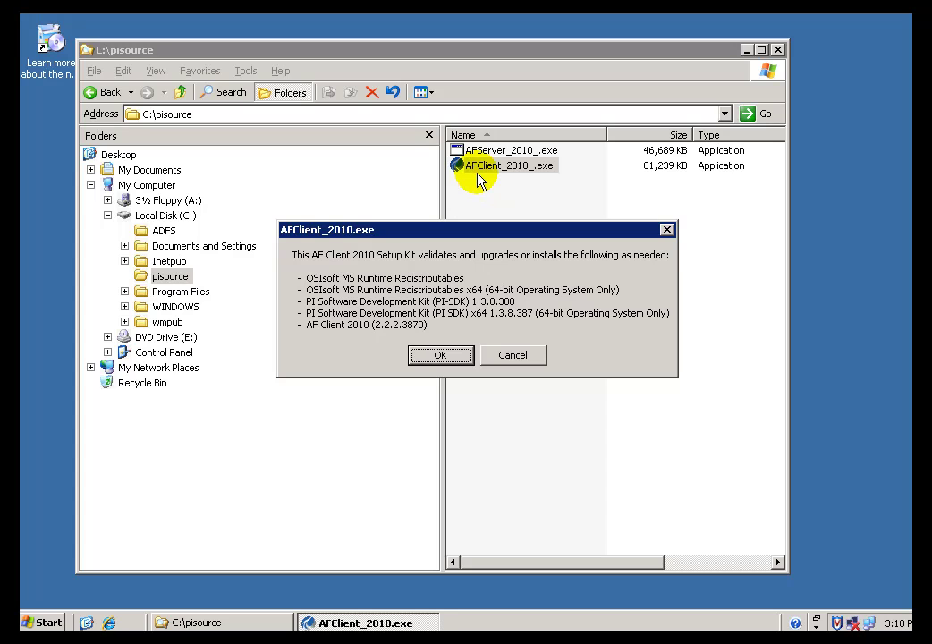
{"action": "left_click", "coordinate": [442, 357]}
{"action": "left_click", "coordinate": [589, 234]}
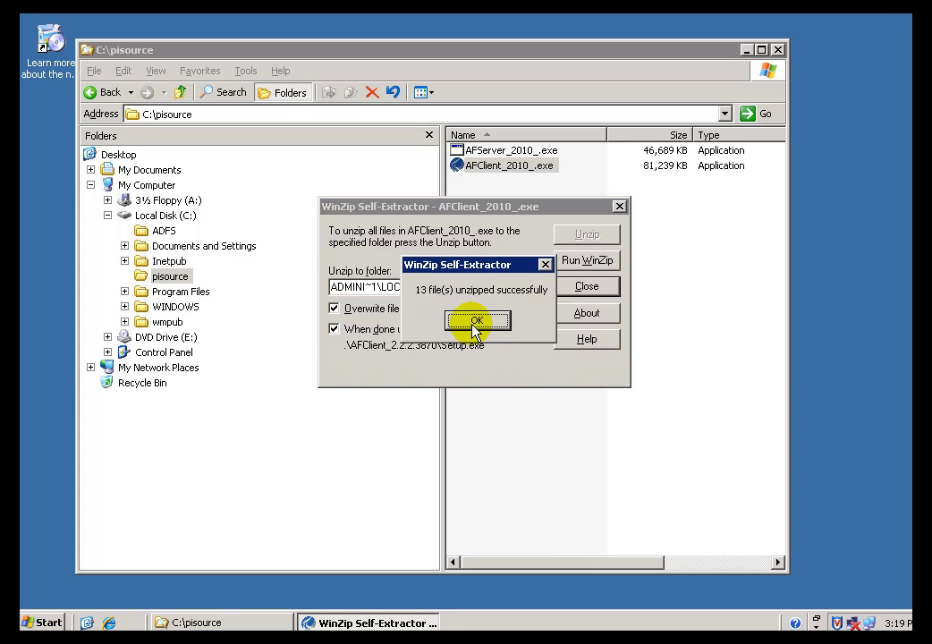
{"action": "left_click", "coordinate": [477, 321]}
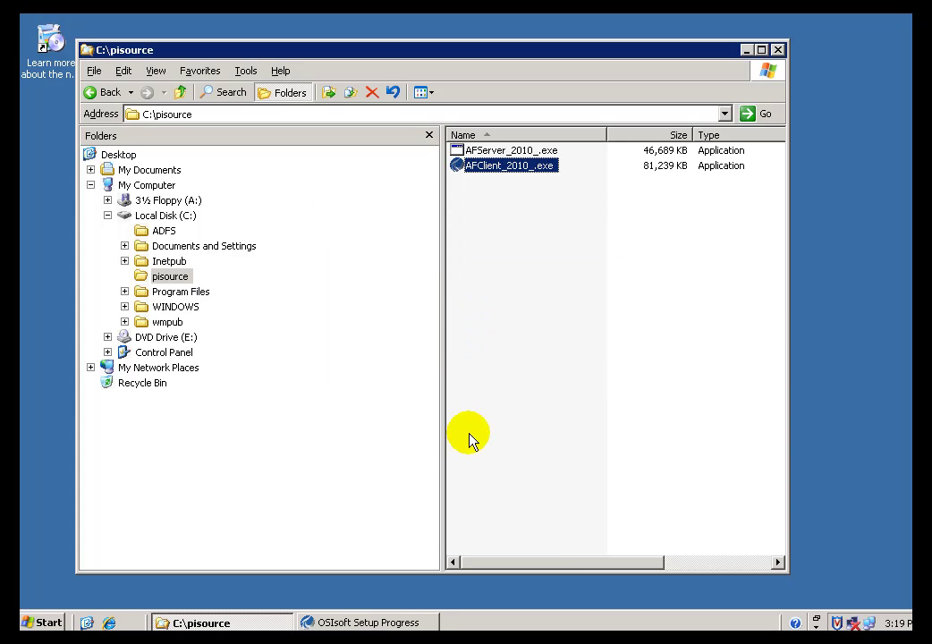
- Bring the AF Client 2010 setup forward and widen the Module Name column to show full names
{"action": "left_click", "coordinate": [354, 622]}
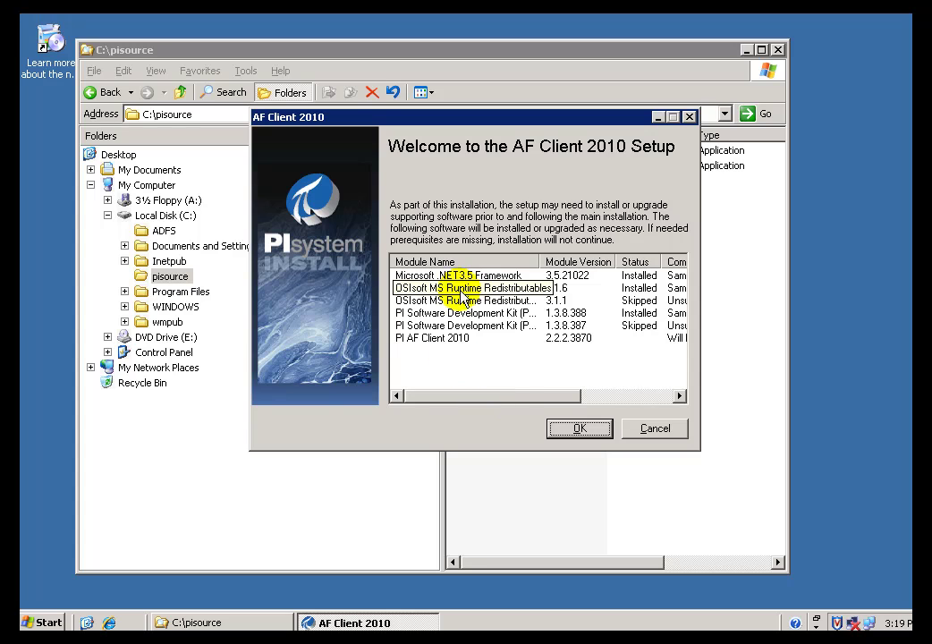
{"action": "mouse_move", "coordinate": [555, 403]}
{"action": "left_mouse_down"}
{"action": "mouse_move", "coordinate": [598, 405]}
{"action": "mouse_move", "coordinate": [566, 407]}
{"action": "left_mouse_up"}
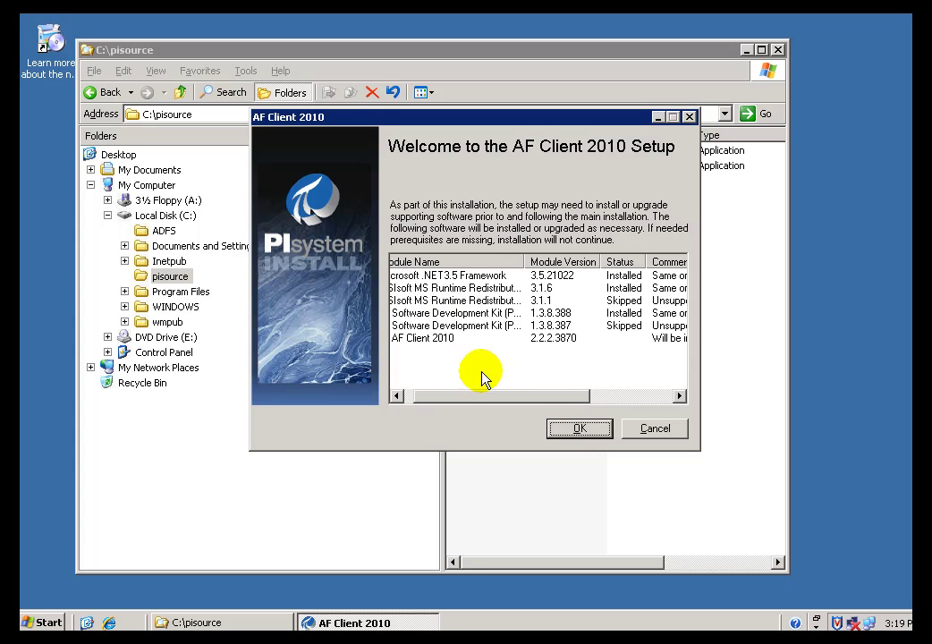
{"action": "left_click_drag", "start_coordinate": [494, 399], "coordinate": [480, 399]}
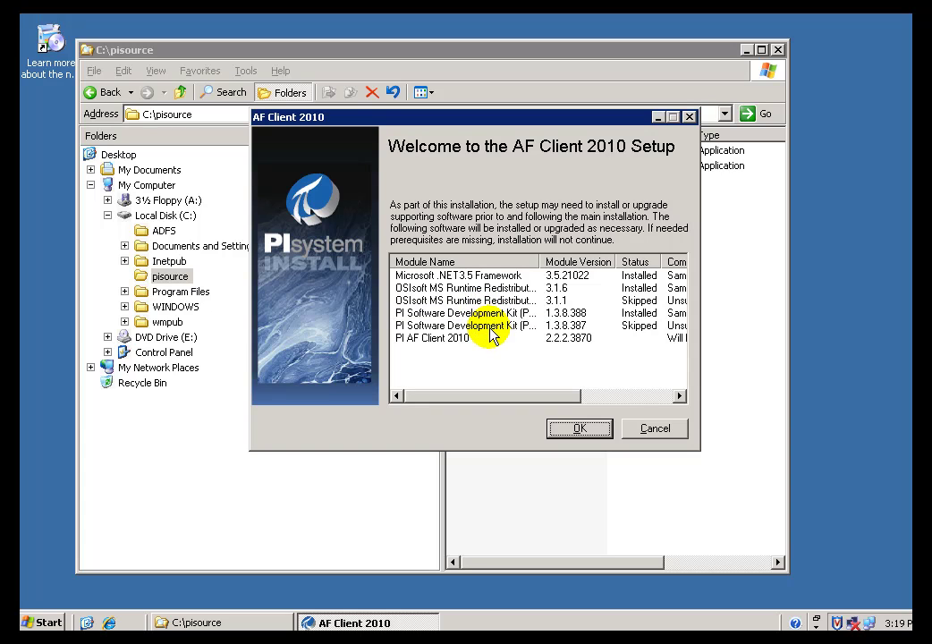
{"action": "left_click_drag", "start_coordinate": [542, 262], "coordinate": [623, 262]}
{"action": "left_click_drag", "start_coordinate": [521, 397], "coordinate": [583, 405]}
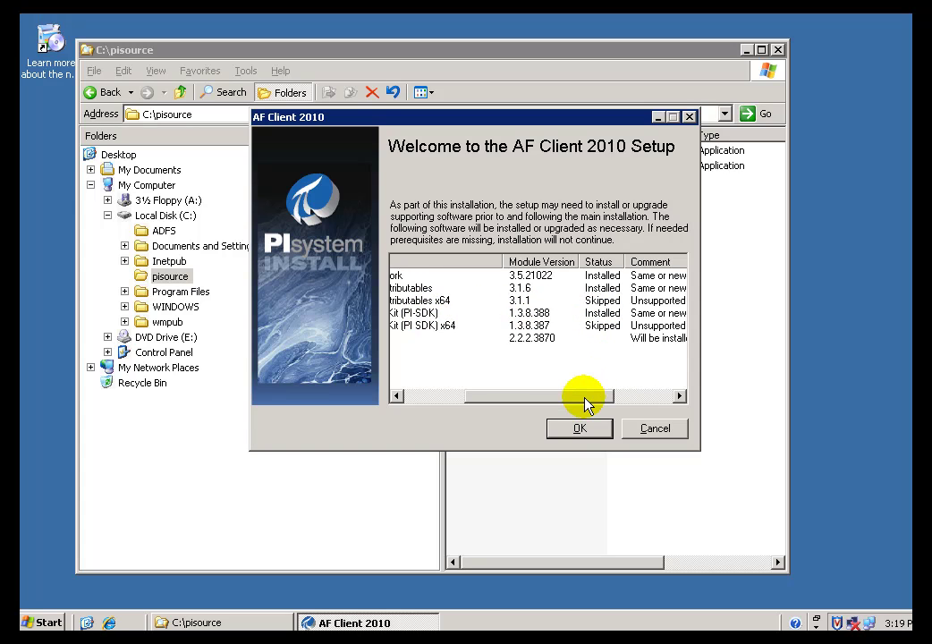
{"action": "left_click_drag", "start_coordinate": [576, 401], "coordinate": [487, 402]}
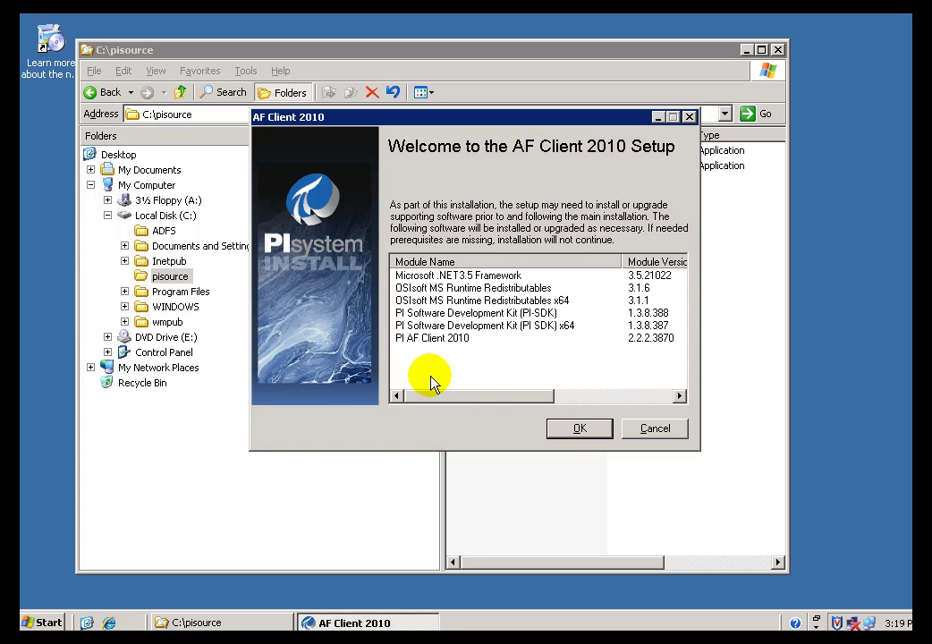
{"action": "left_click", "coordinate": [49, 619]}
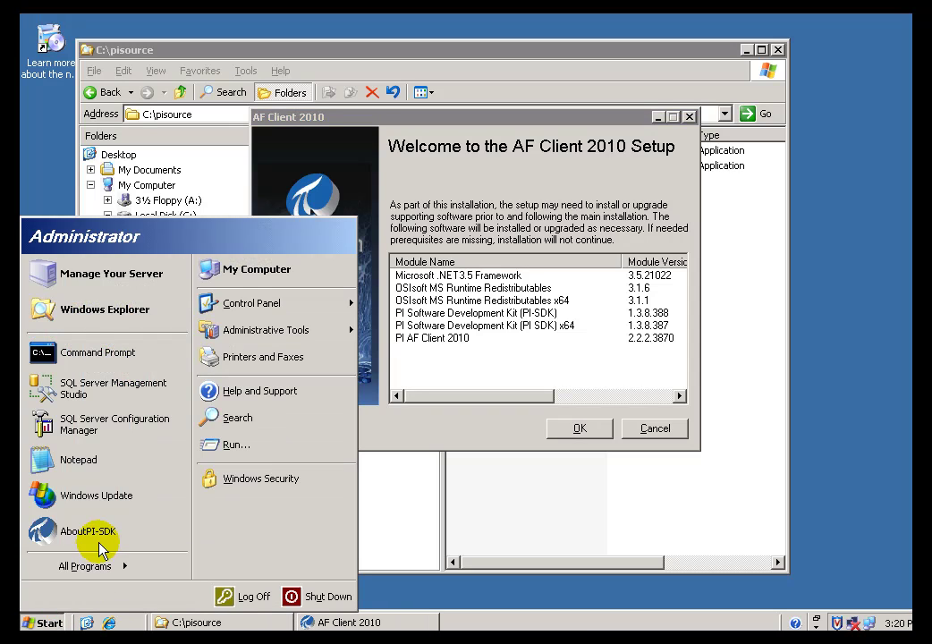
- Launch AboutPI-SDK from All Programs > PI System, showing PI-SDK version 1.3.8.388
{"action": "left_click", "coordinate": [104, 570]}
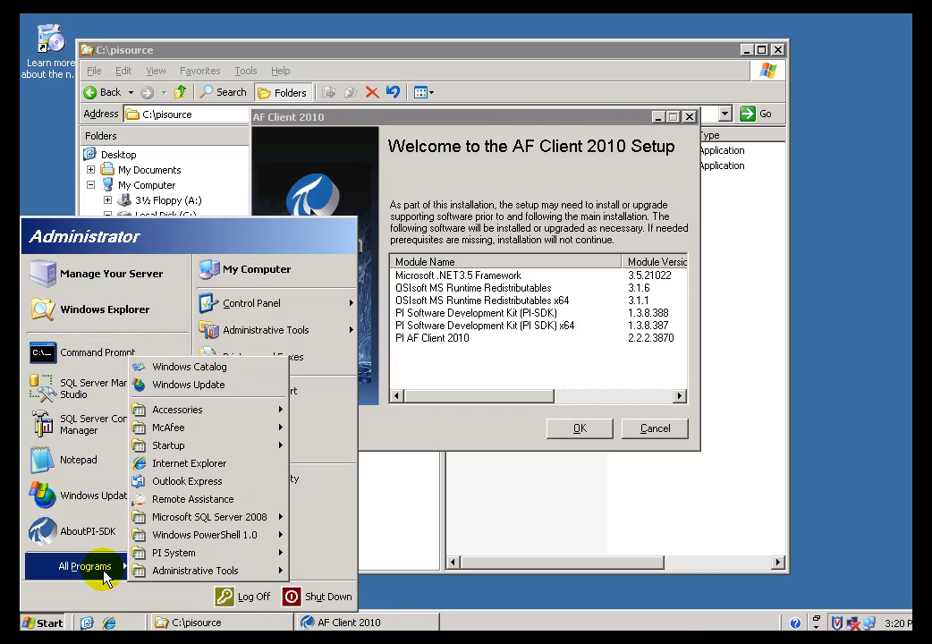
{"action": "mouse_move", "coordinate": [251, 552]}
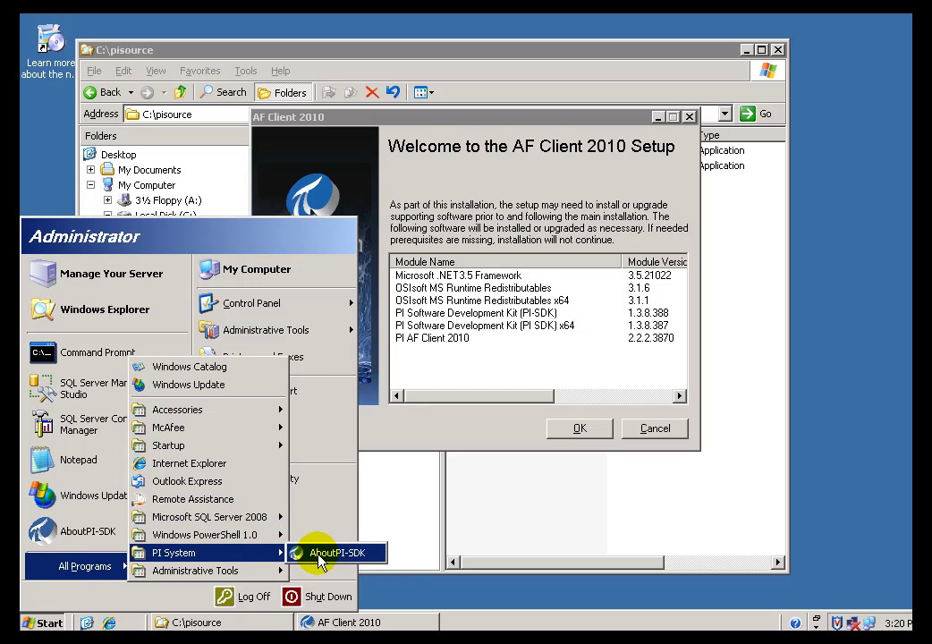
{"action": "left_click", "coordinate": [321, 557]}
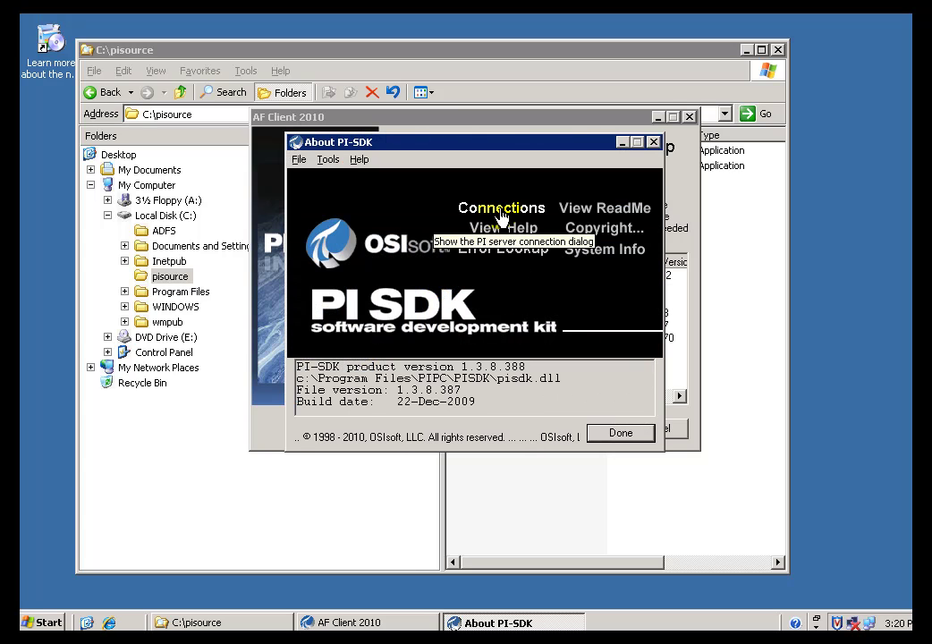
{"action": "left_click", "coordinate": [498, 210]}
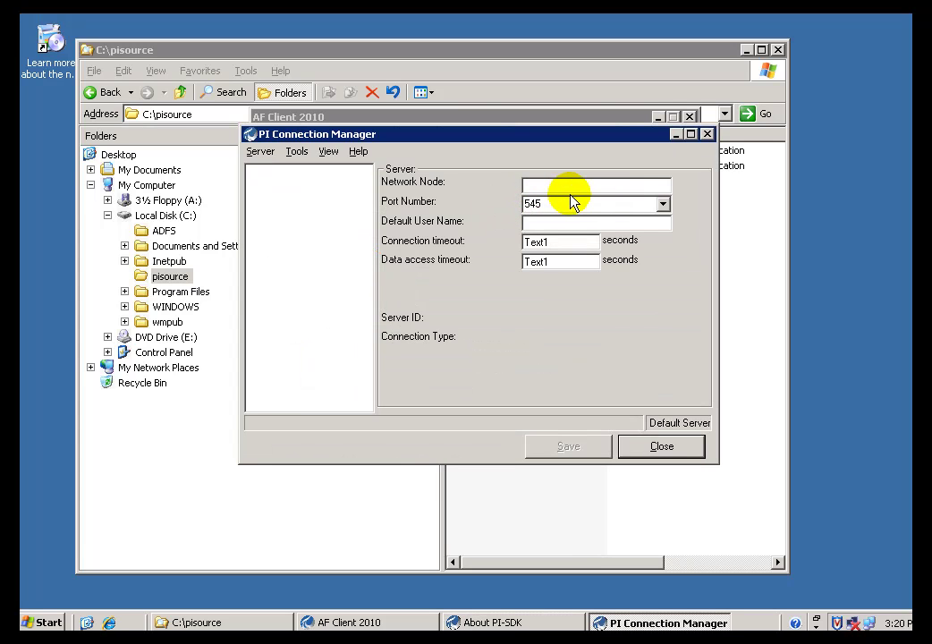
- Open the Add Server form from PI Connection Manager's Server menu
{"action": "left_click_drag", "start_coordinate": [484, 141], "coordinate": [472, 148]}
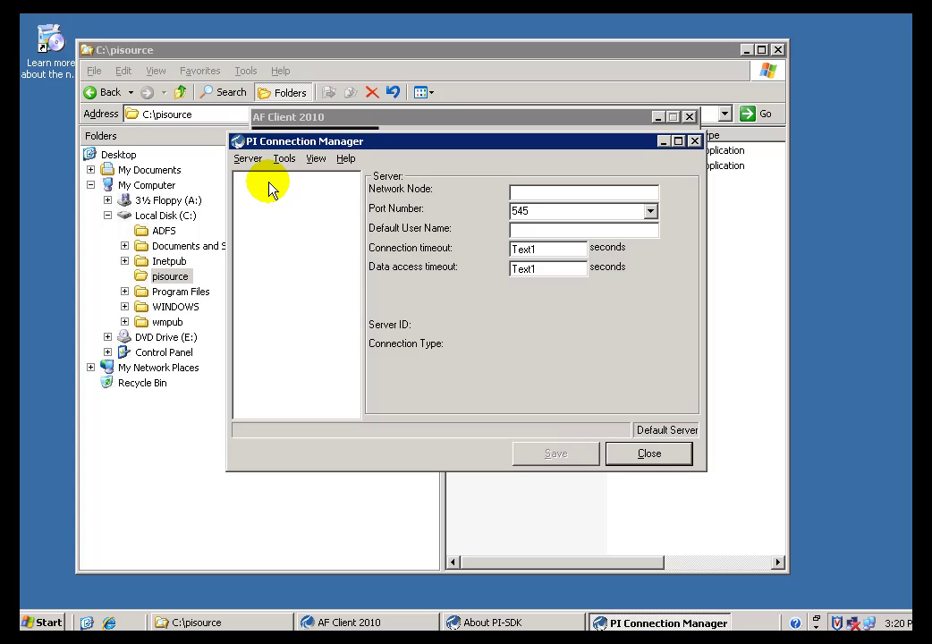
{"action": "left_click", "coordinate": [249, 160]}
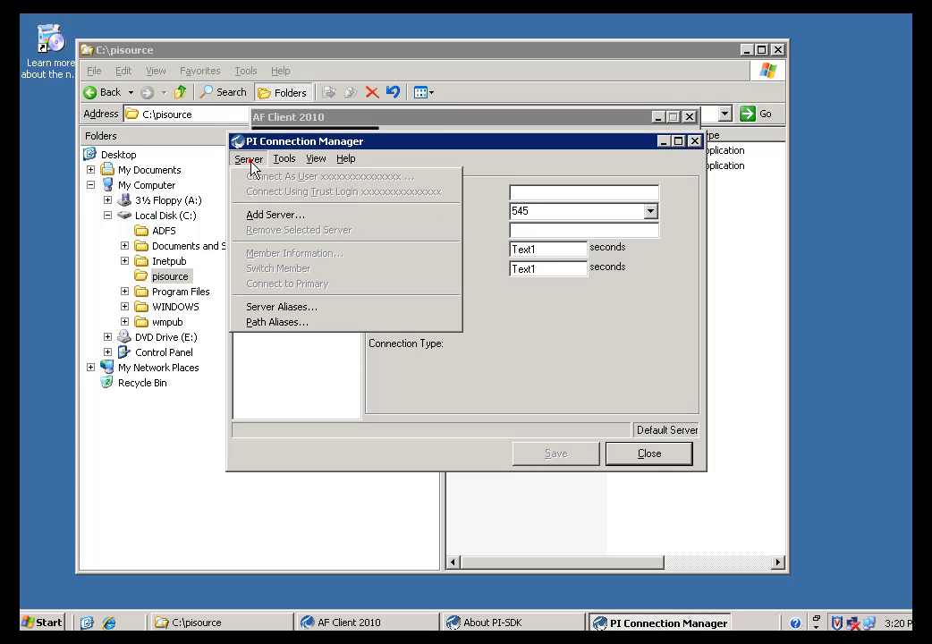
{"action": "left_click", "coordinate": [269, 215]}
- Enter network node 192.168.70.10 and a default user name in Add Server
{"action": "left_click", "coordinate": [548, 242]}
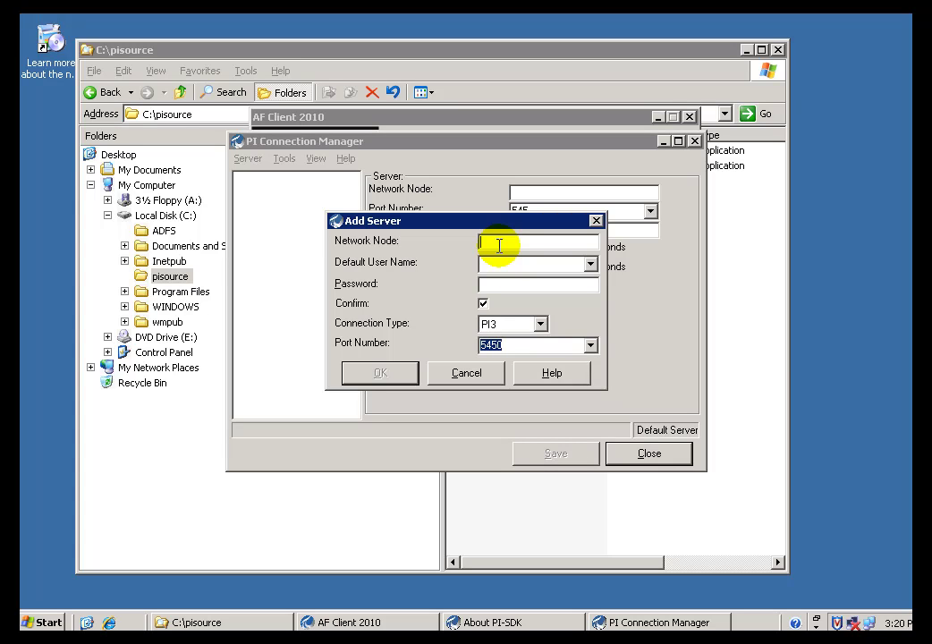
{"action": "type", "text": "192.1"}
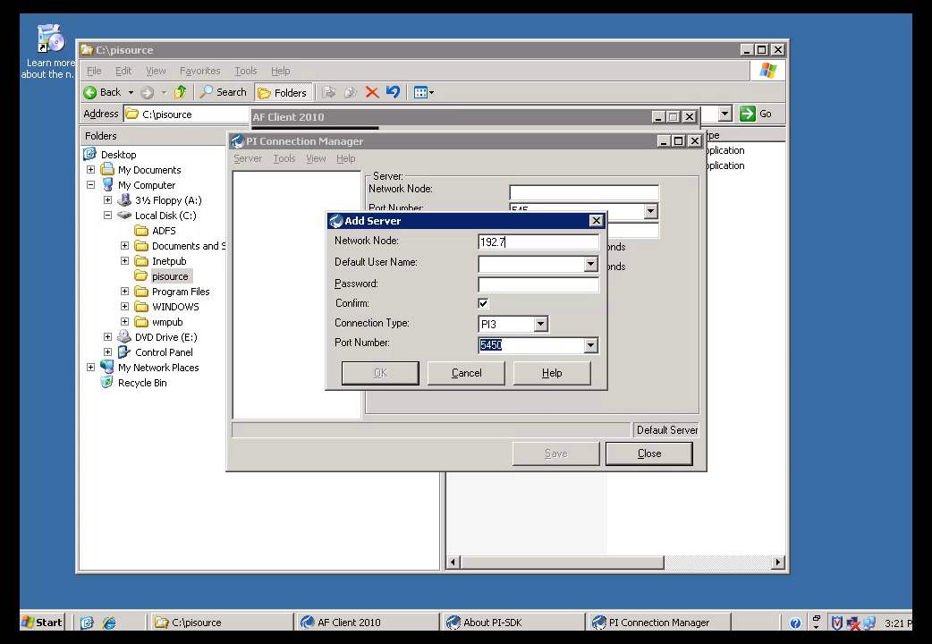
{"action": "type", "text": "68.1"}
{"action": "left_click", "coordinate": [513, 265]}
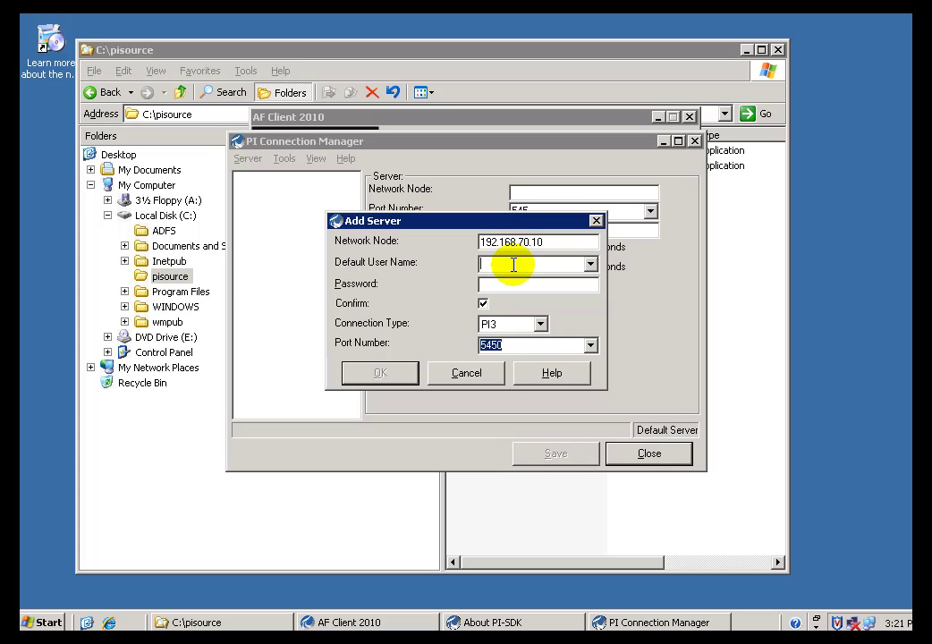
{"action": "type", "text": "pidemo"}
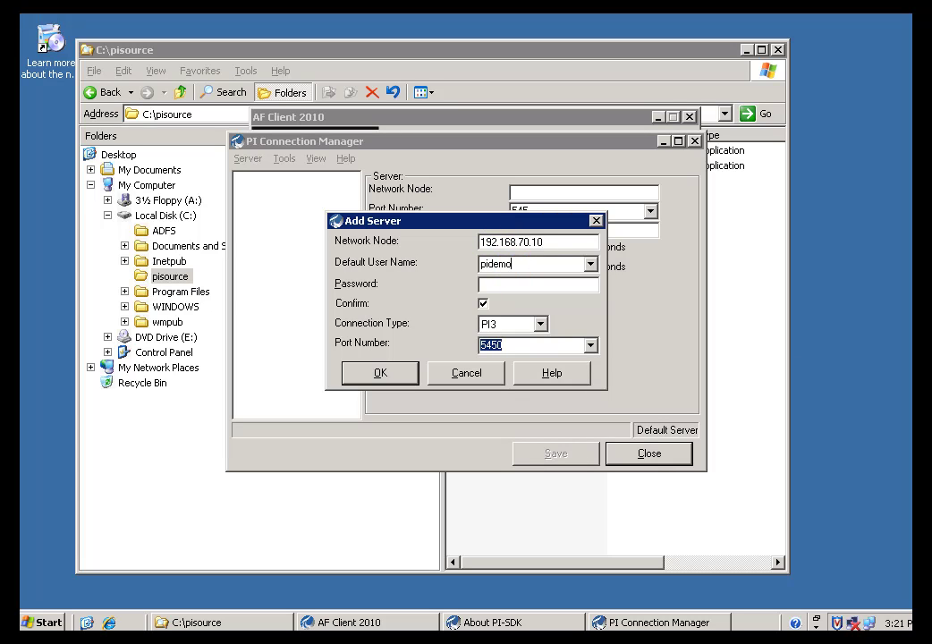
- Turn off password confirmation and add the server on port 5450 as default
{"action": "left_click", "coordinate": [491, 284]}
{"action": "left_click_drag", "start_coordinate": [525, 267], "coordinate": [417, 261]}
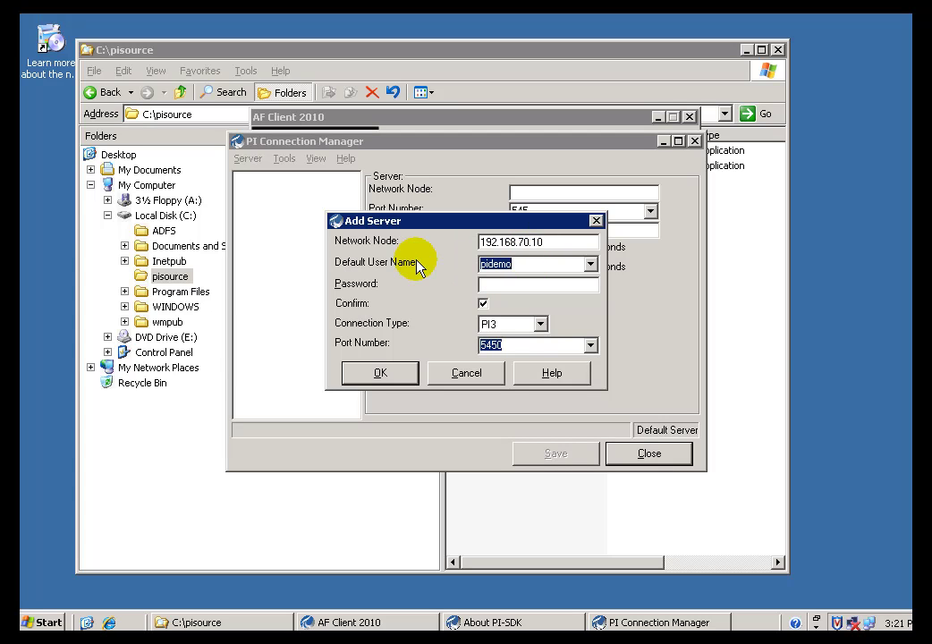
{"action": "left_click", "coordinate": [523, 285]}
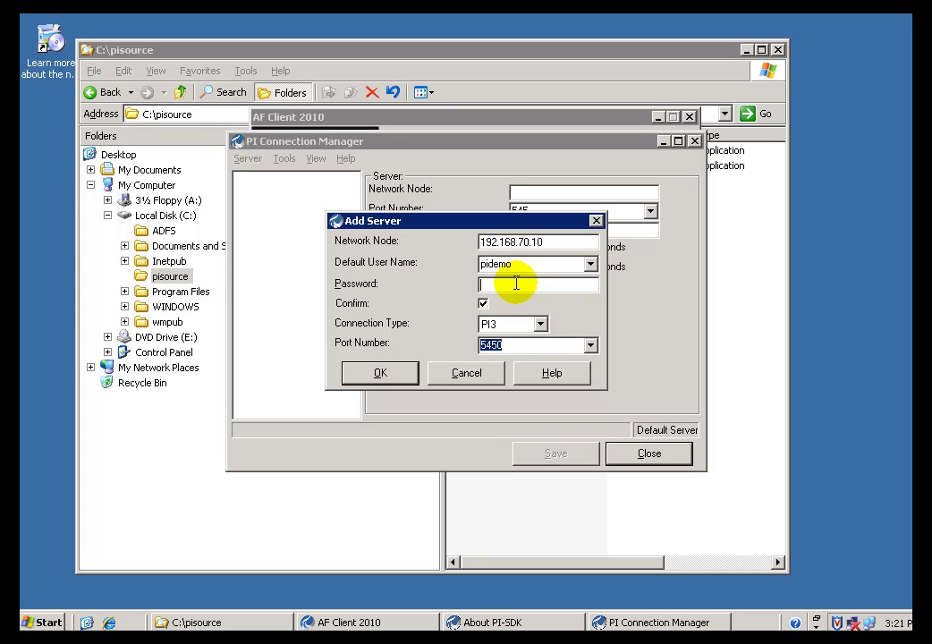
{"action": "double_click", "coordinate": [527, 266]}
{"action": "left_click", "coordinate": [507, 285]}
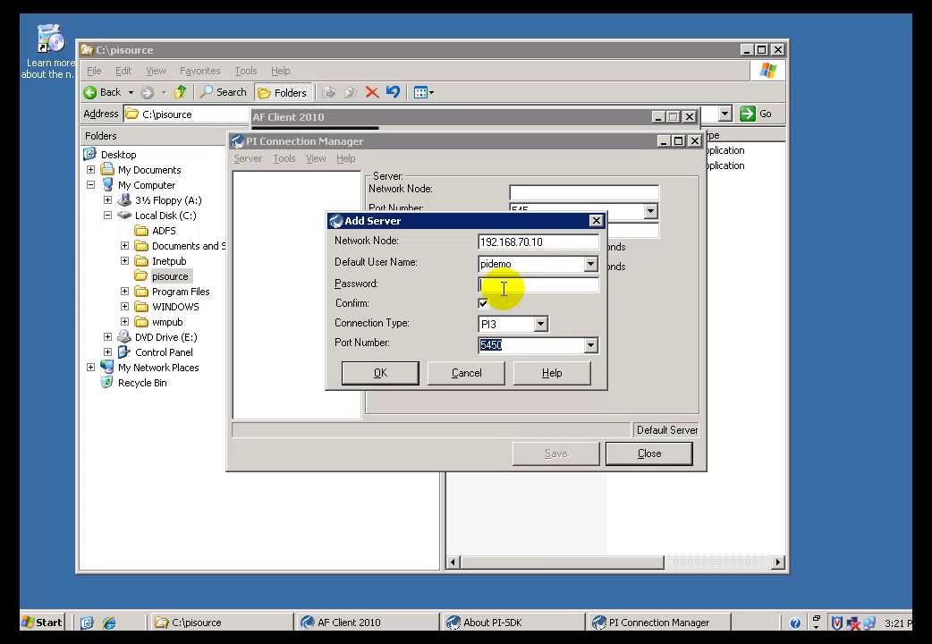
{"action": "left_click", "coordinate": [483, 304]}
{"action": "left_click", "coordinate": [380, 373]}
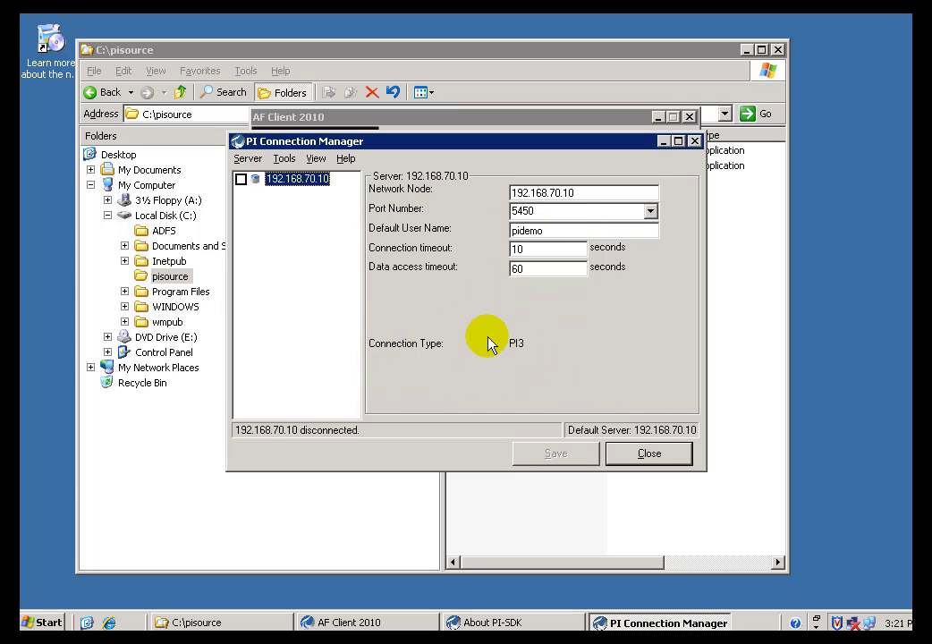
- Connect to 192.168.70.10, then close PI Connection Manager and About PI-SDK
{"action": "left_click", "coordinate": [240, 180]}
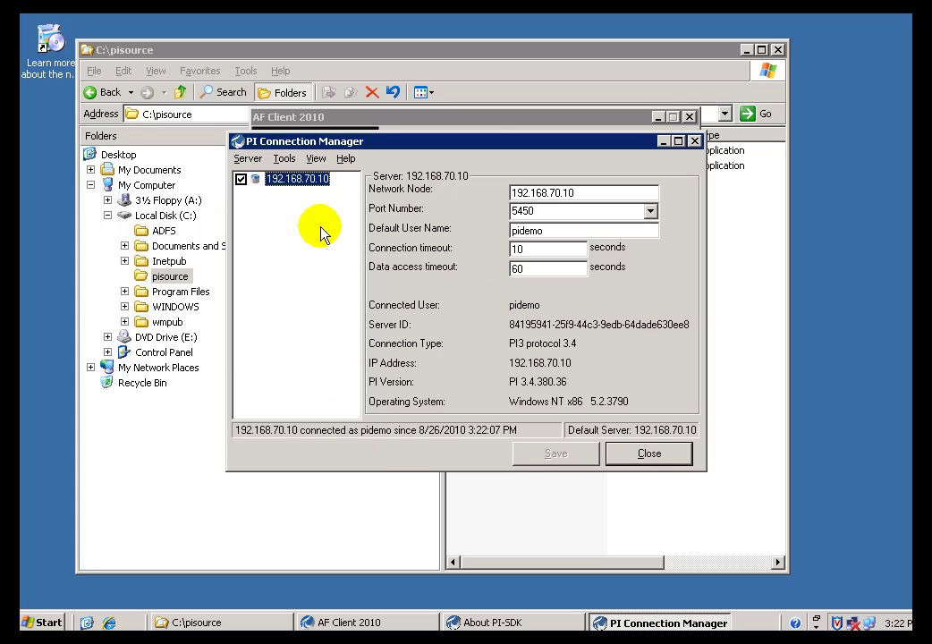
{"action": "left_click", "coordinate": [642, 454]}
{"action": "left_click", "coordinate": [623, 434]}
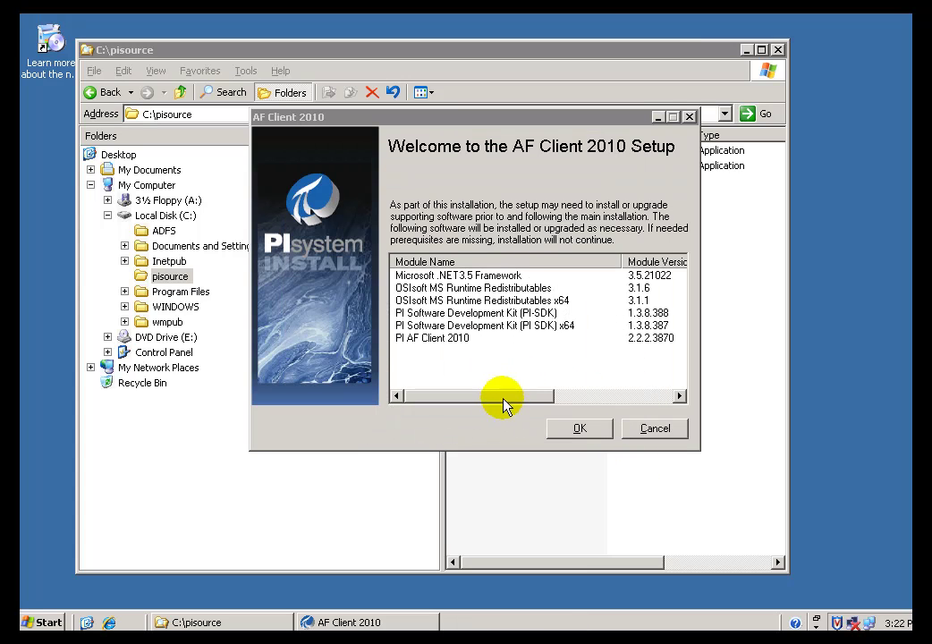
- Start the AF Client install, keeping user information and the C:\Program Files\PIPC\AF\ destination
{"action": "left_click", "coordinate": [447, 381]}
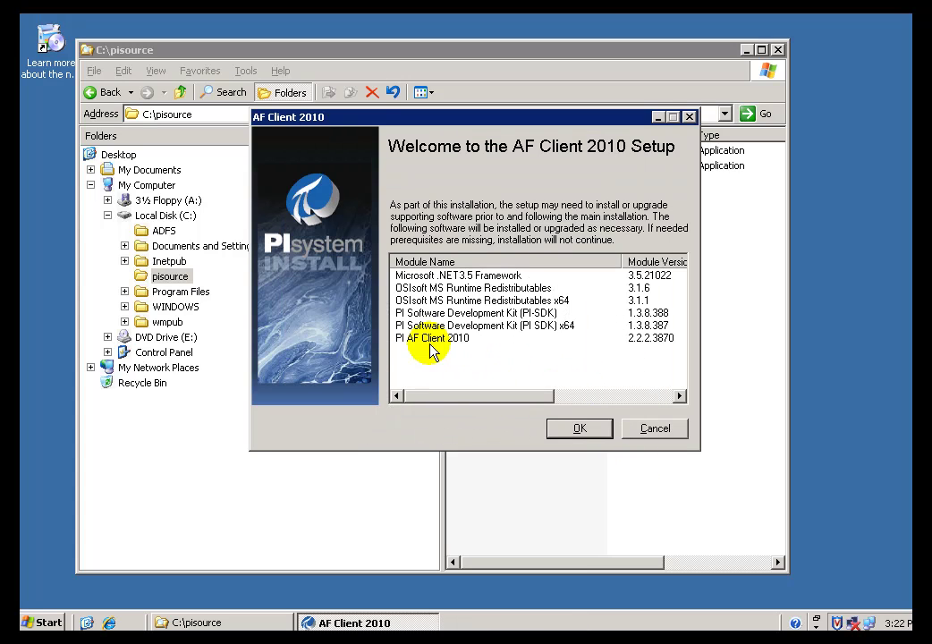
{"action": "left_click", "coordinate": [576, 430]}
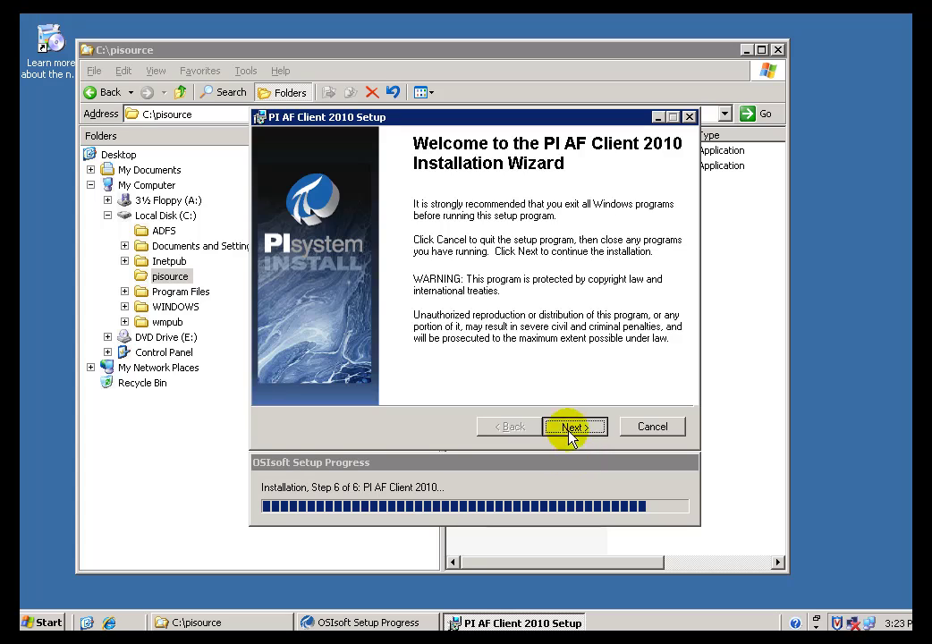
{"action": "left_click", "coordinate": [567, 429]}
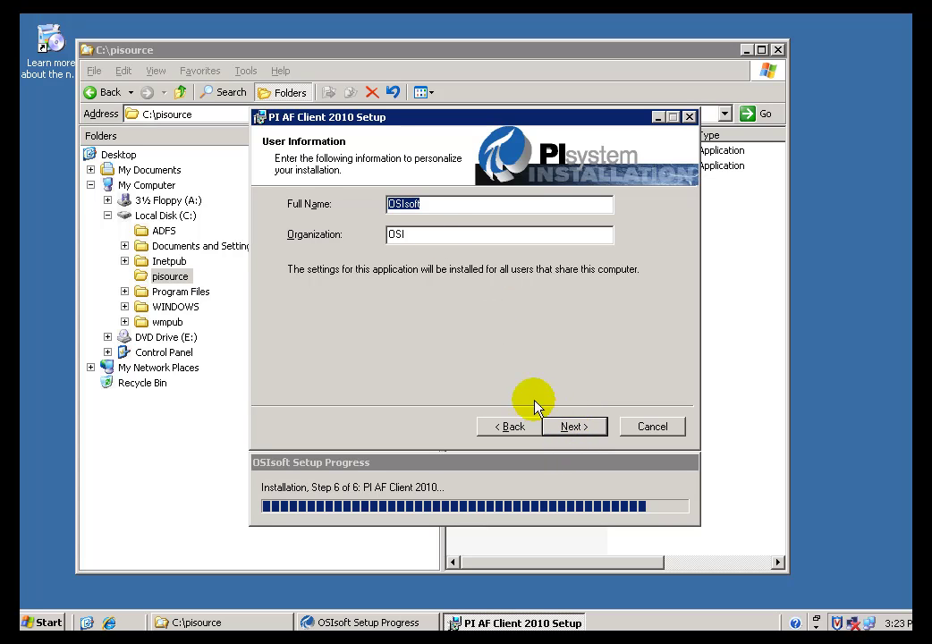
{"action": "left_click", "coordinate": [569, 428]}
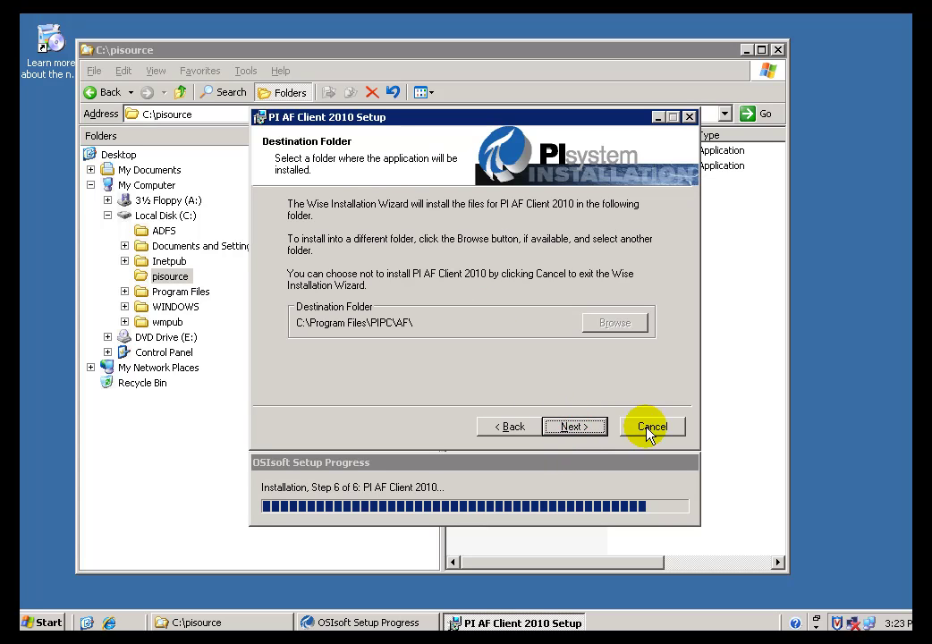
{"action": "left_click", "coordinate": [575, 427]}
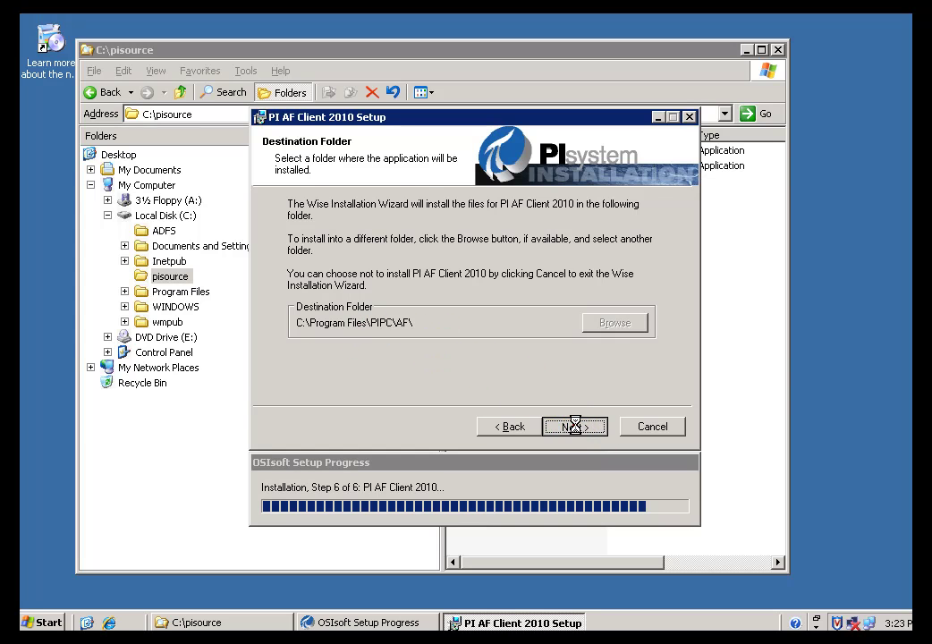
{"action": "left_click", "coordinate": [393, 218]}
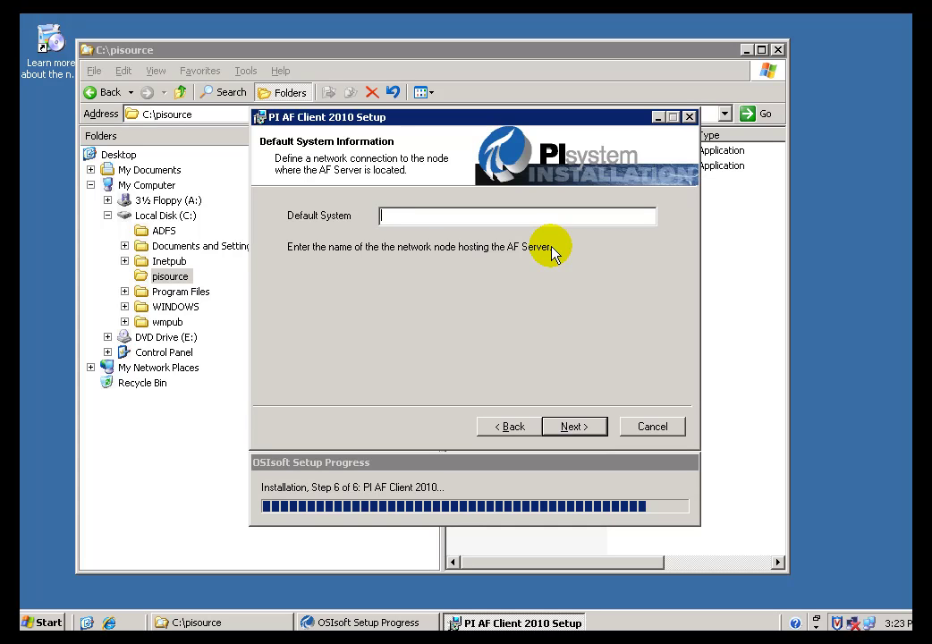
- Set Default System to nickgx280, choose a Typical installation, and install the AF Client
{"action": "type", "text": "nickgx280"}
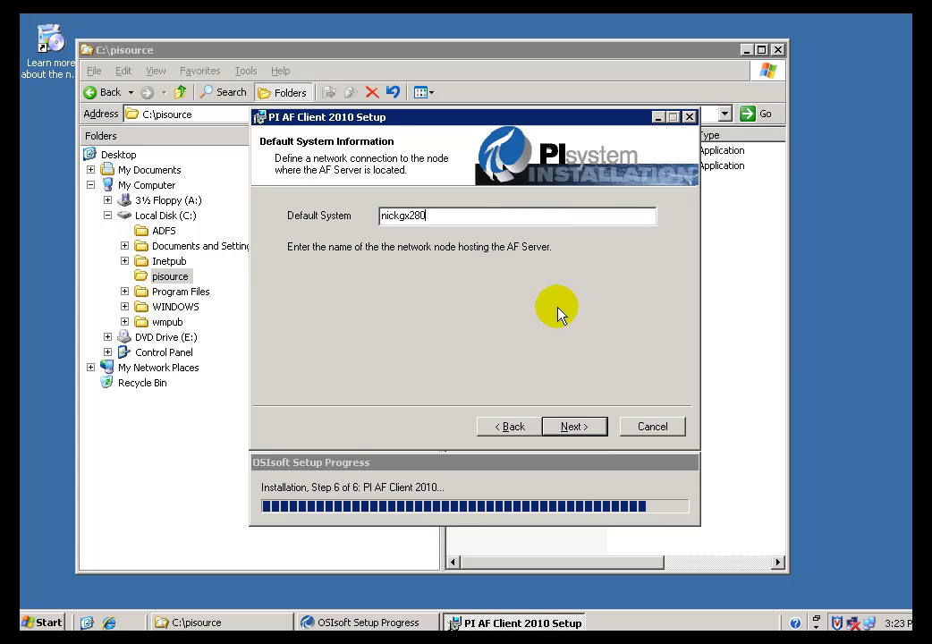
{"action": "left_click", "coordinate": [574, 427]}
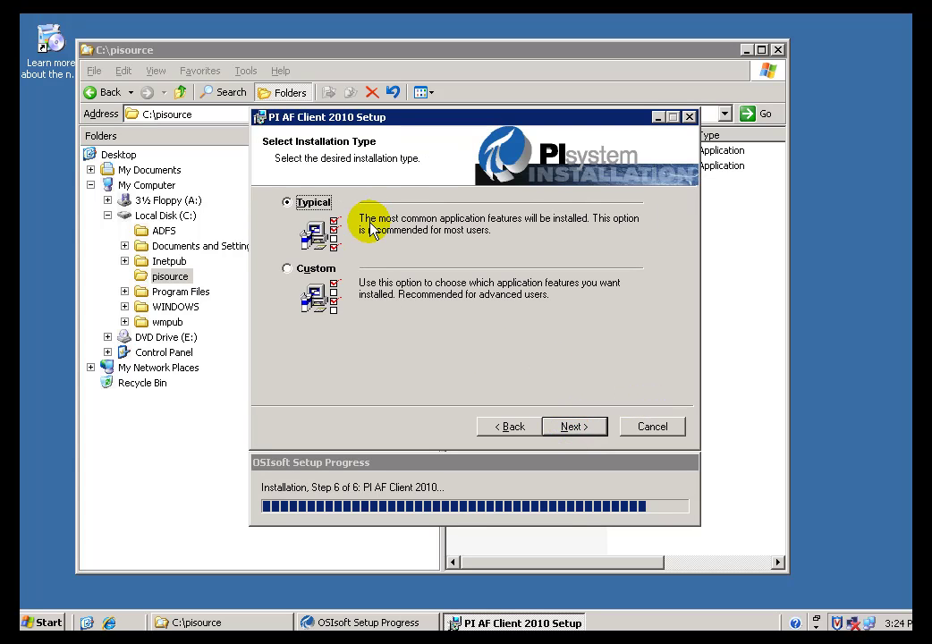
{"action": "left_click", "coordinate": [286, 272]}
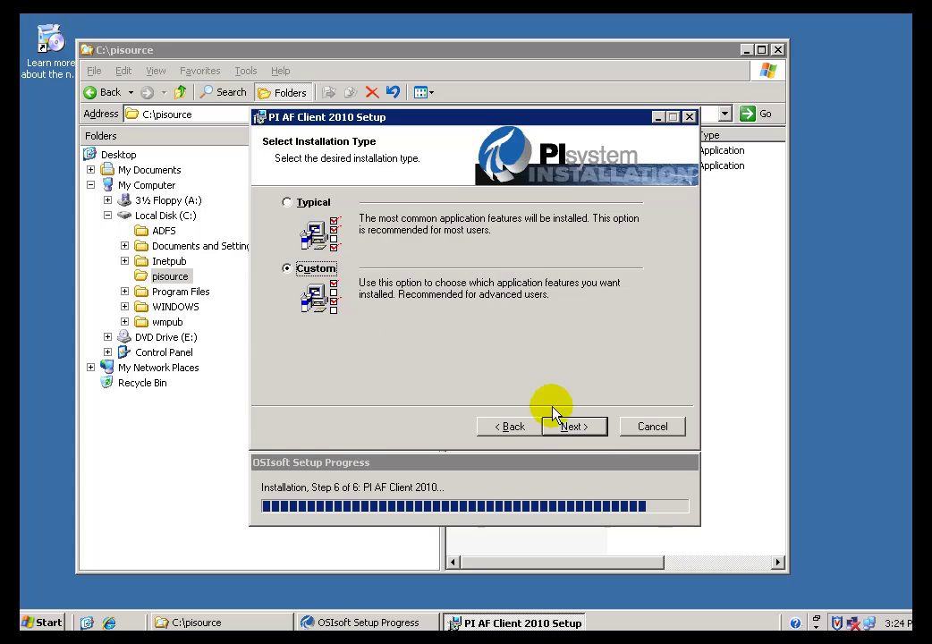
{"action": "left_click", "coordinate": [567, 429]}
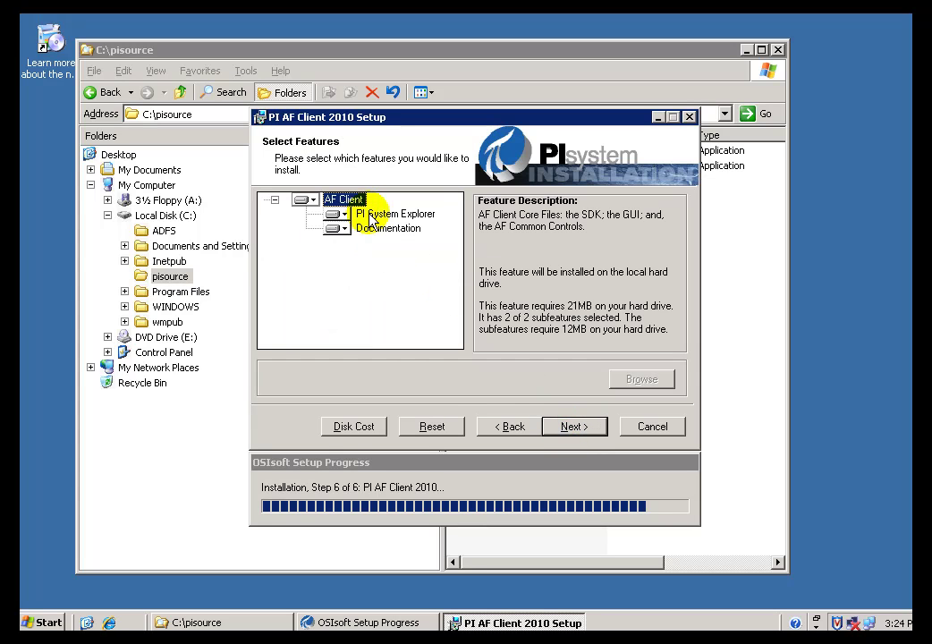
{"action": "left_click", "coordinate": [506, 427]}
{"action": "left_click", "coordinate": [287, 203]}
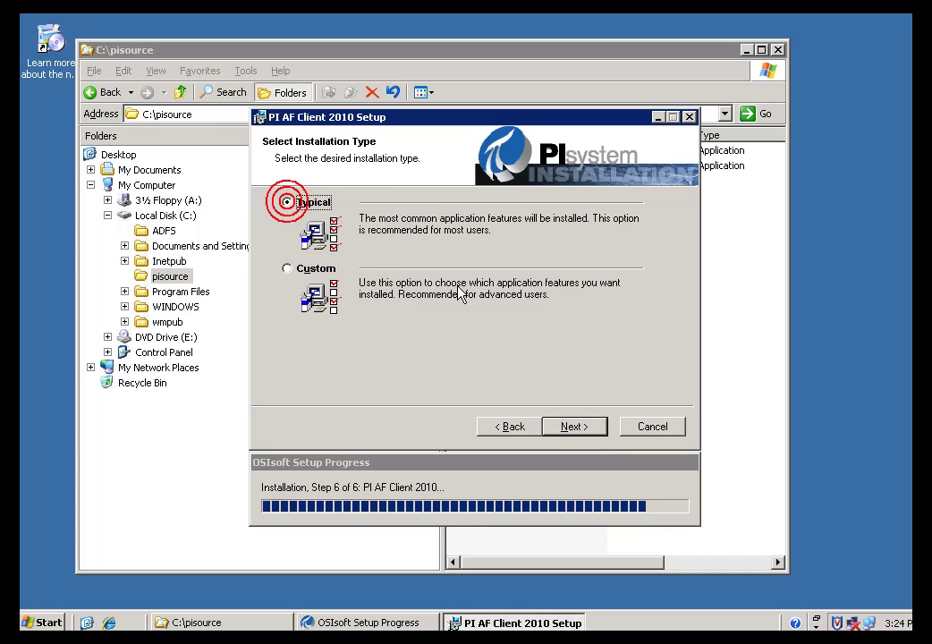
{"action": "left_click", "coordinate": [579, 428]}
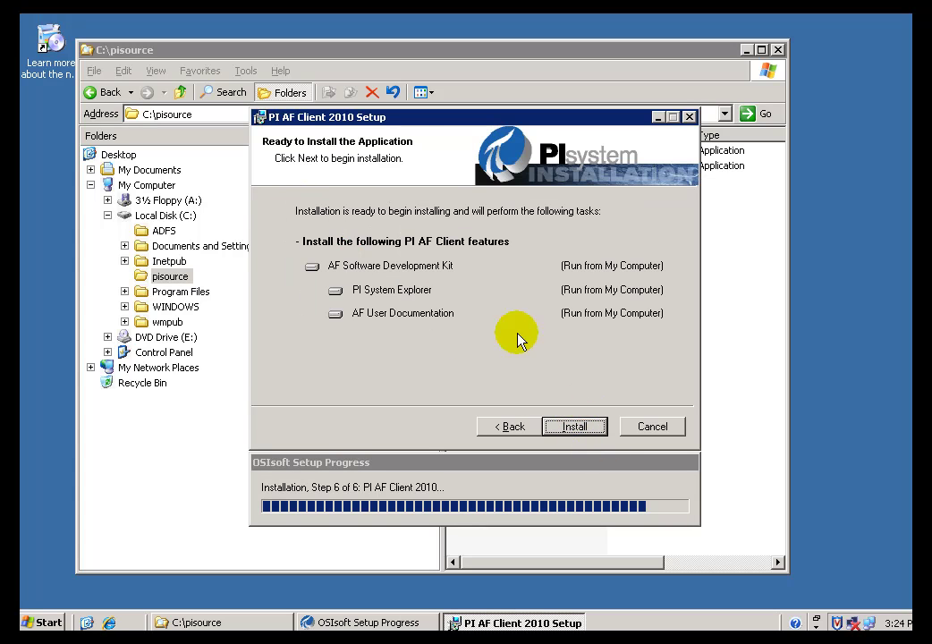
{"action": "left_click", "coordinate": [573, 428]}
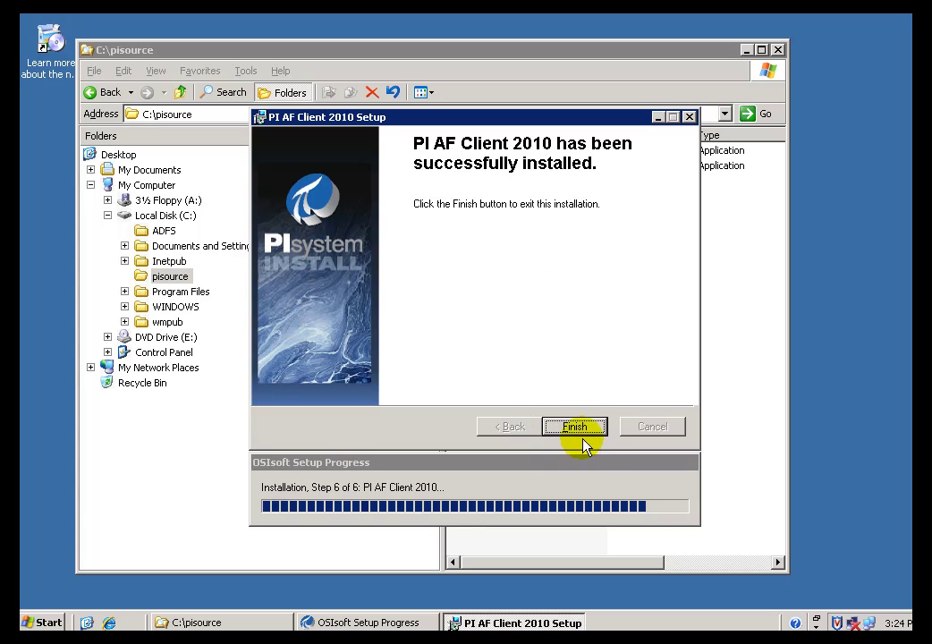
- Finish the AF Client 2010 installation and dismiss the Installation Complete summary
{"action": "left_click", "coordinate": [571, 429]}
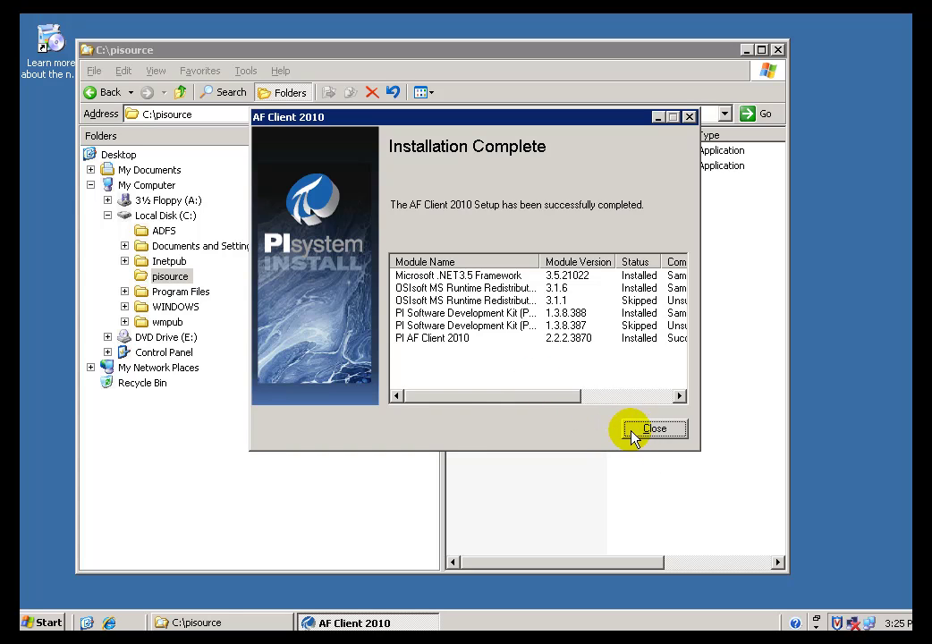
{"action": "left_click", "coordinate": [649, 431]}
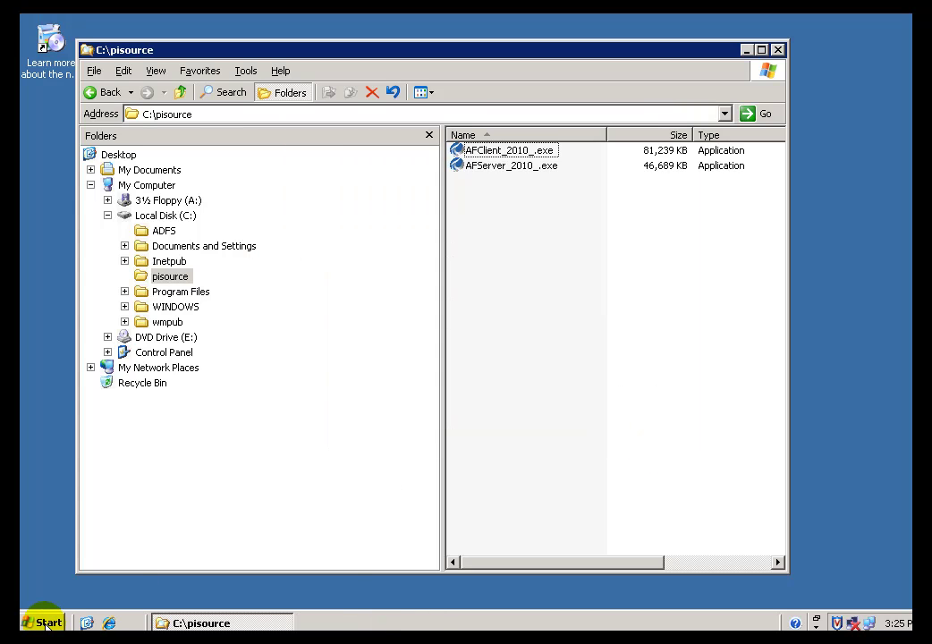
{"action": "left_click", "coordinate": [47, 624]}
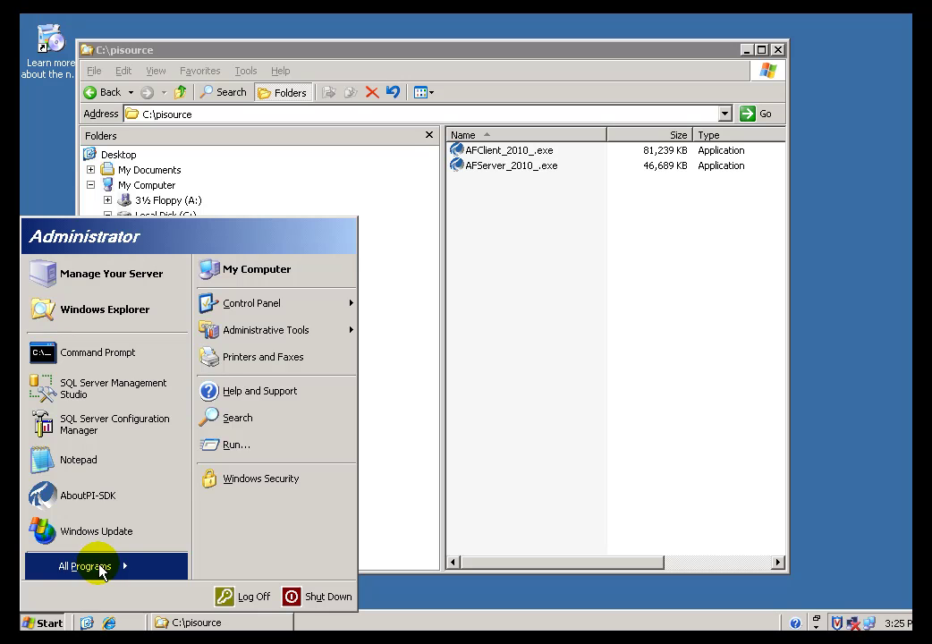
- Launch PI System Explorer from All Programs > PI System
{"action": "left_click", "coordinate": [101, 570]}
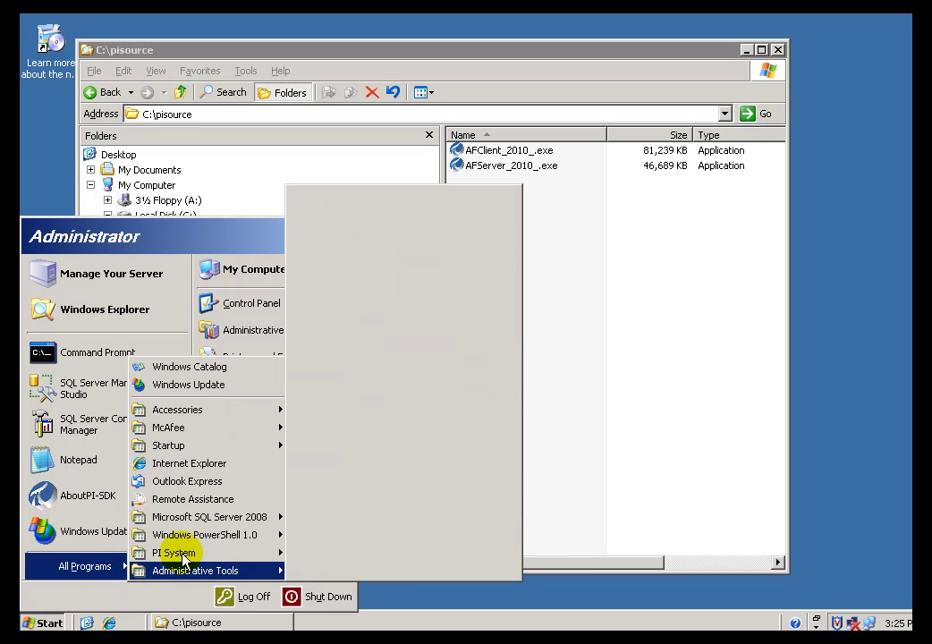
{"action": "mouse_move", "coordinate": [173, 555]}
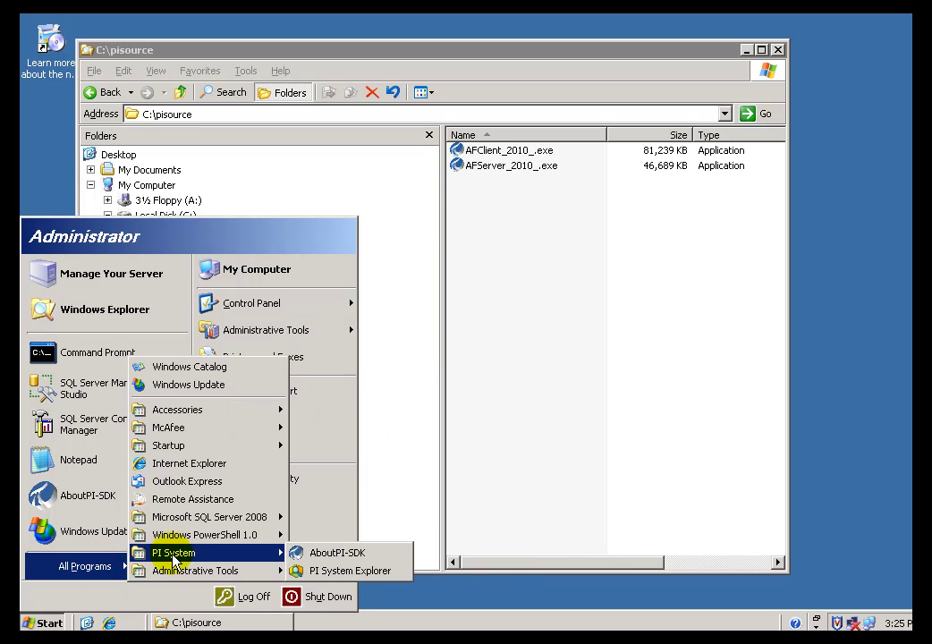
{"action": "left_click", "coordinate": [345, 577]}
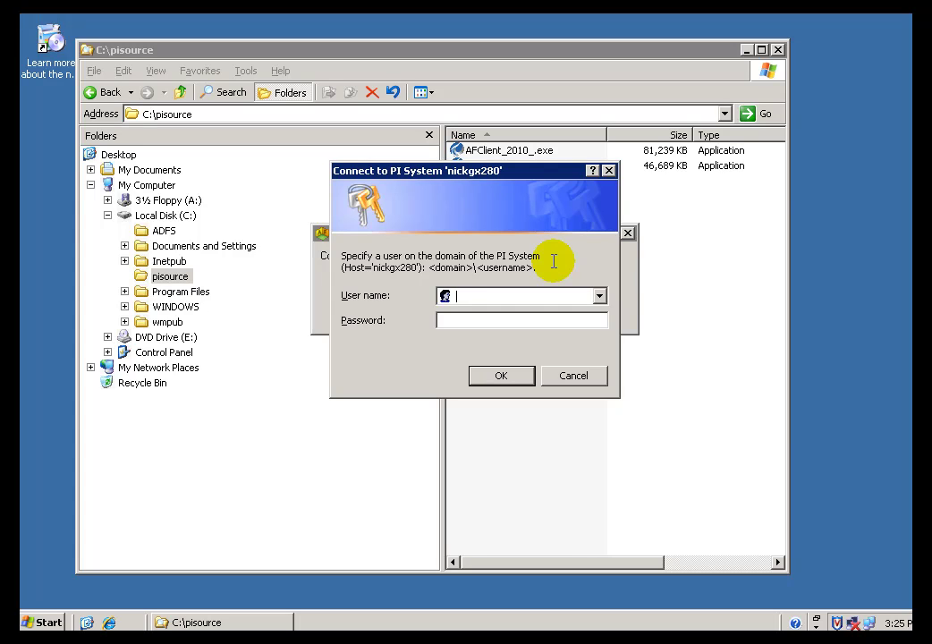
- Sign in to the PI System with the domain account name and its password
{"action": "type", "text": "osi\\nick"}
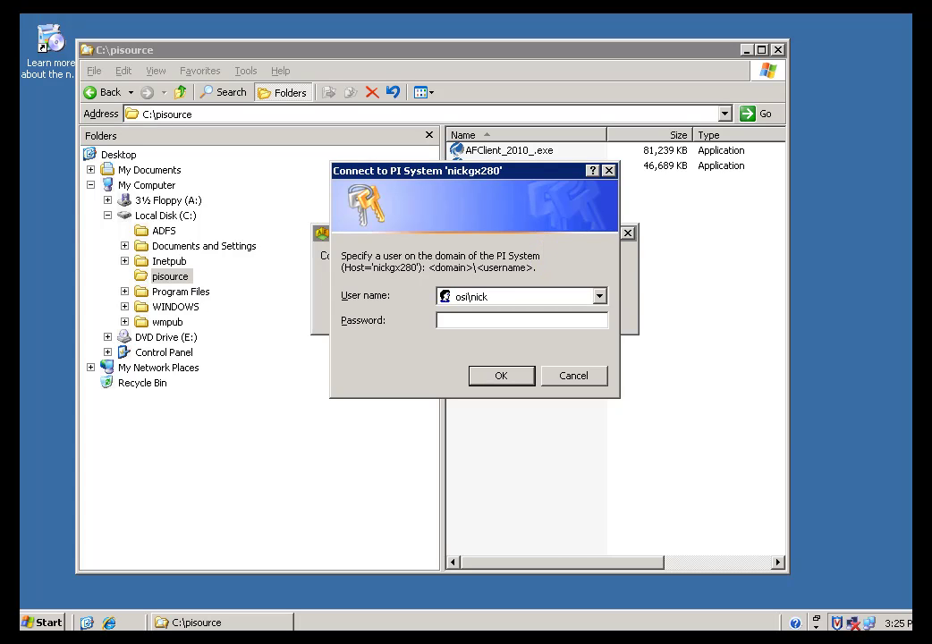
{"action": "key", "text": "Tab"}
{"action": "type", "text": "*********"}
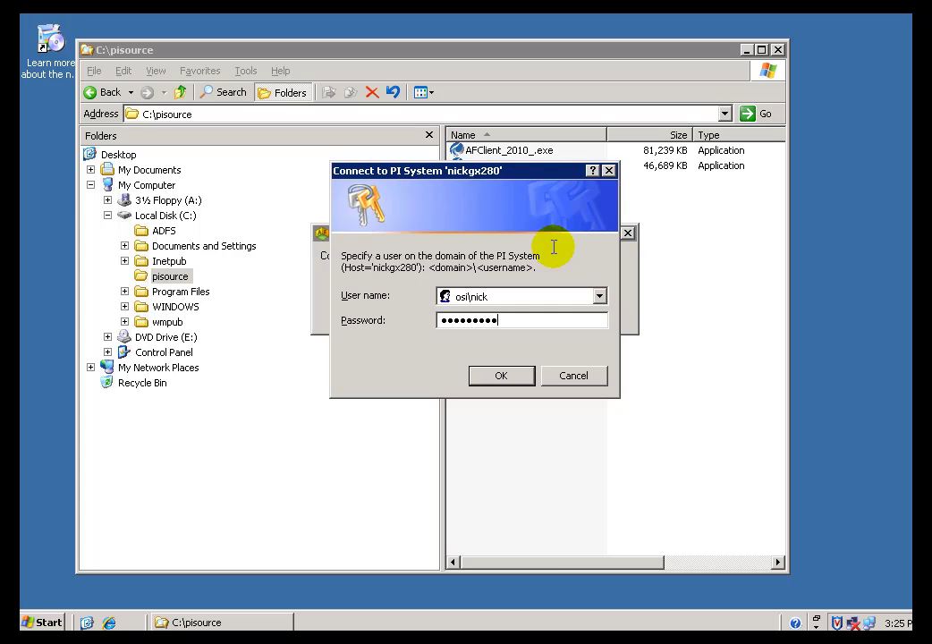
{"action": "left_click", "coordinate": [501, 376]}
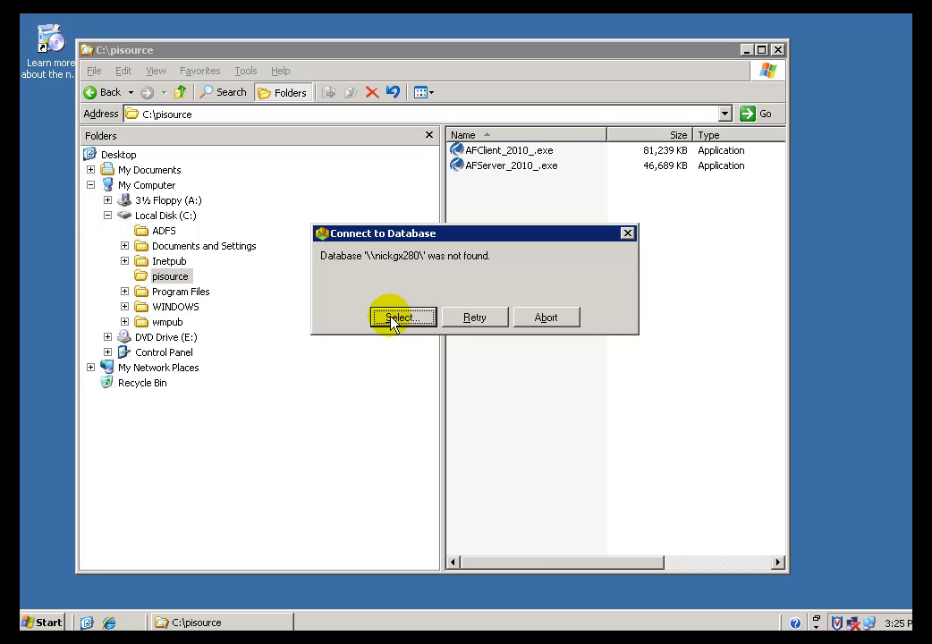
- Create a new database named 'Student01 Database' with description 'Test Database For CBT'
{"action": "left_click", "coordinate": [395, 318]}
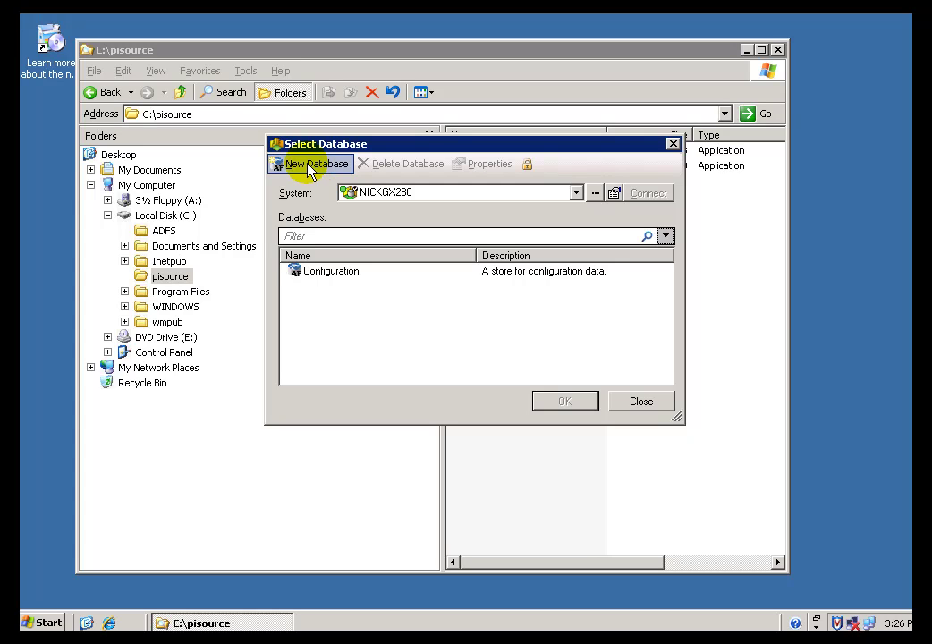
{"action": "left_click", "coordinate": [309, 170]}
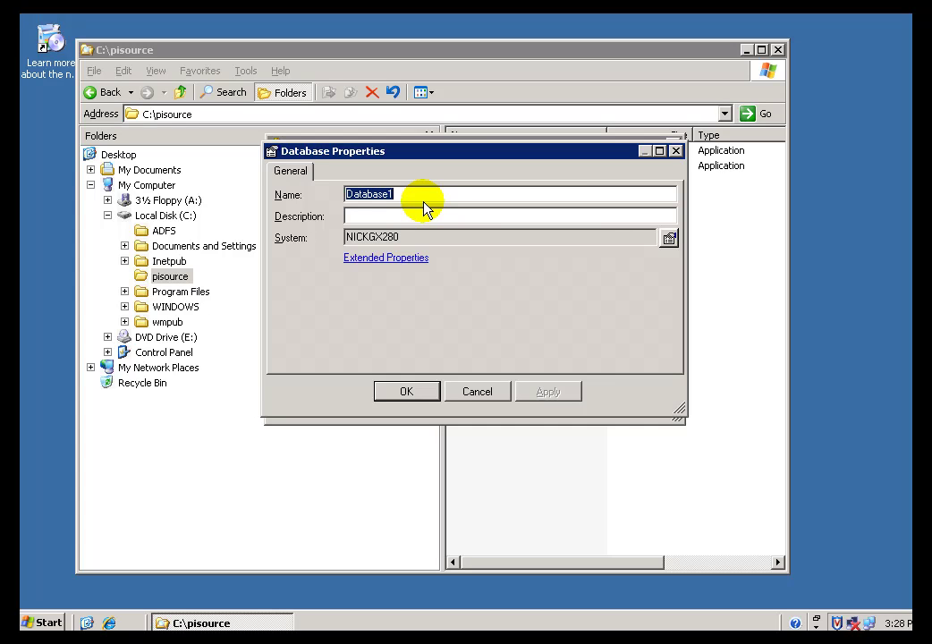
{"action": "type", "text": "Stud"}
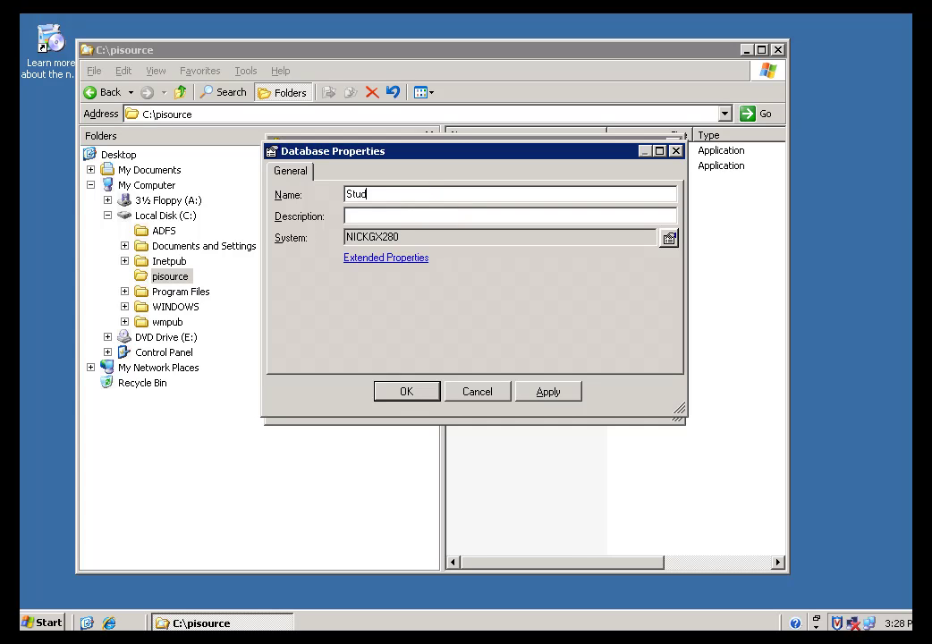
{"action": "type", "text": "ent01 Database"}
{"action": "left_click", "coordinate": [366, 216]}
{"action": "type", "text": "Test Database For CBT"}
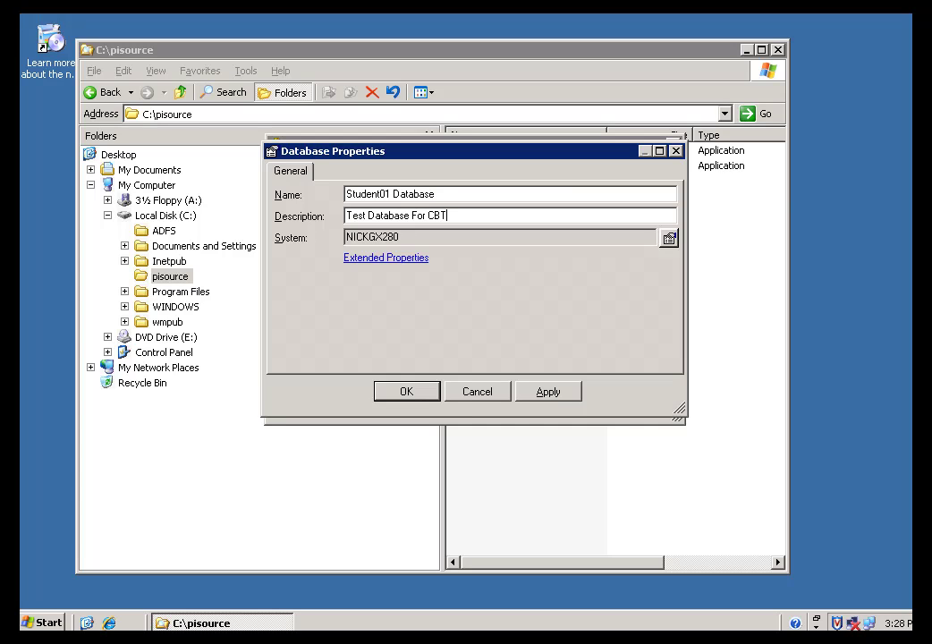
- Save the database properties, then select Student01 Database in the list and open it
{"action": "left_click", "coordinate": [403, 394]}
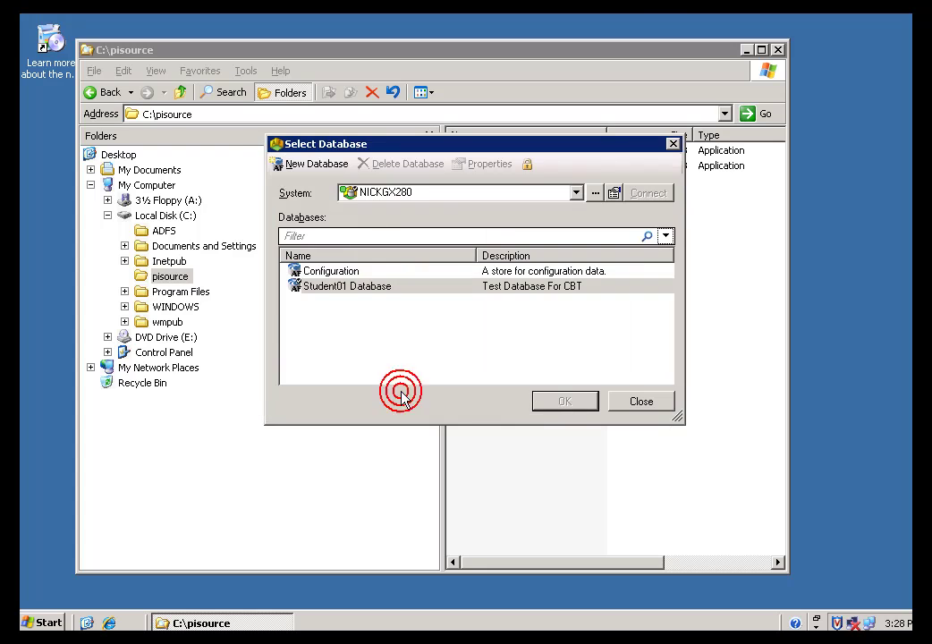
{"action": "left_click", "coordinate": [331, 272]}
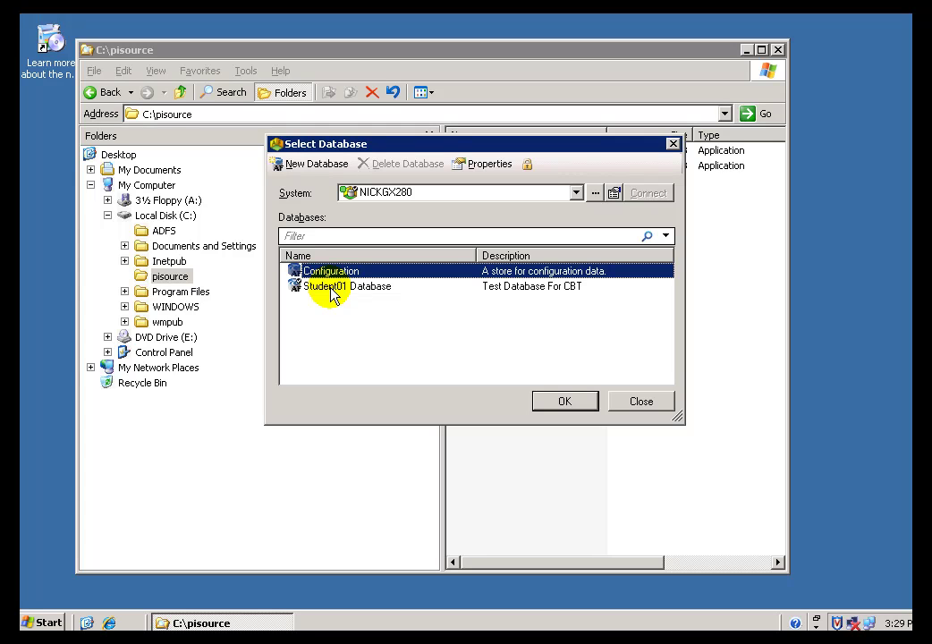
{"action": "left_click", "coordinate": [332, 290]}
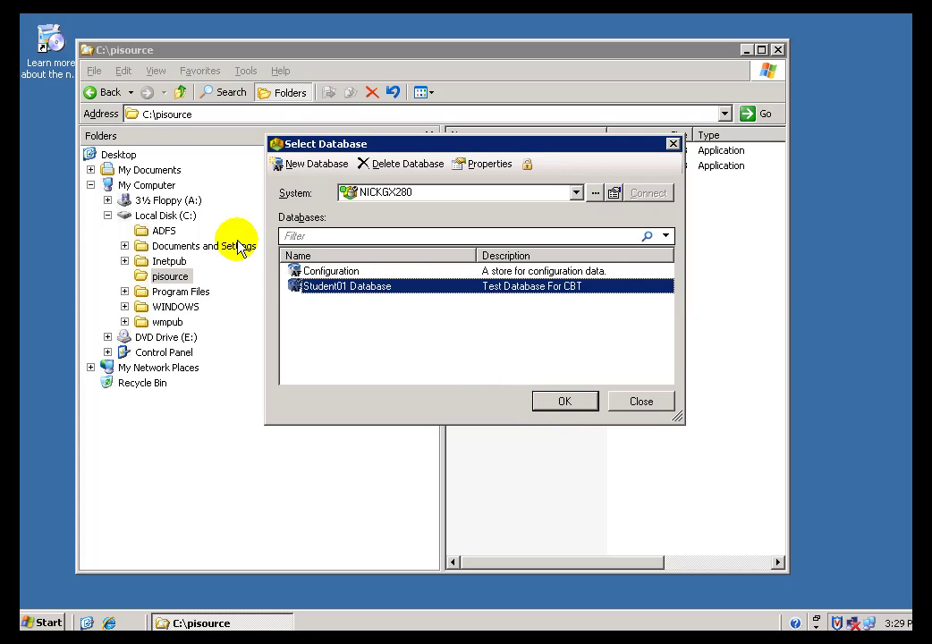
{"action": "left_click", "coordinate": [549, 403]}
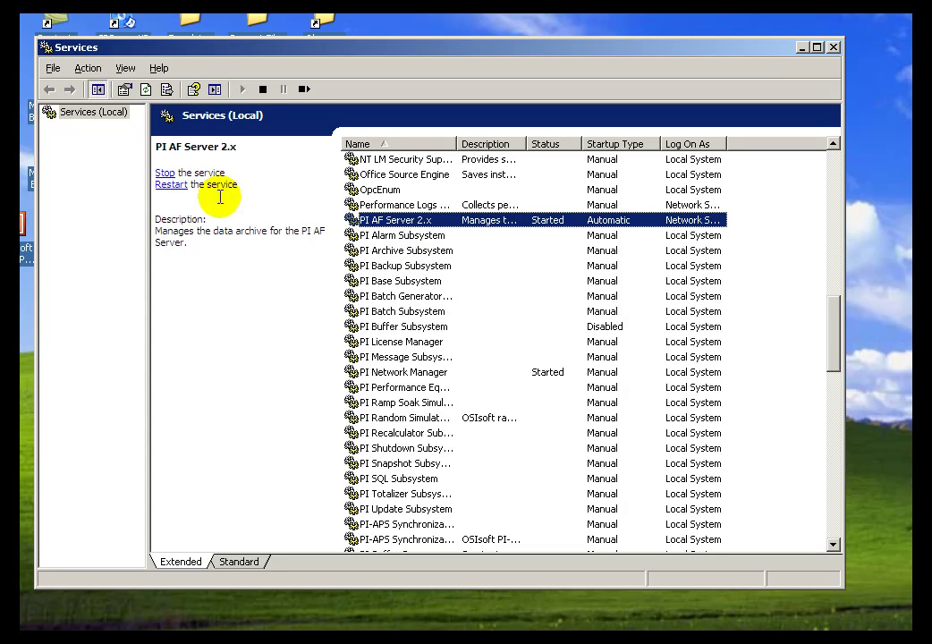
- Sort the services by name and widen the Name column to show full names
{"action": "right_click", "coordinate": [362, 222]}
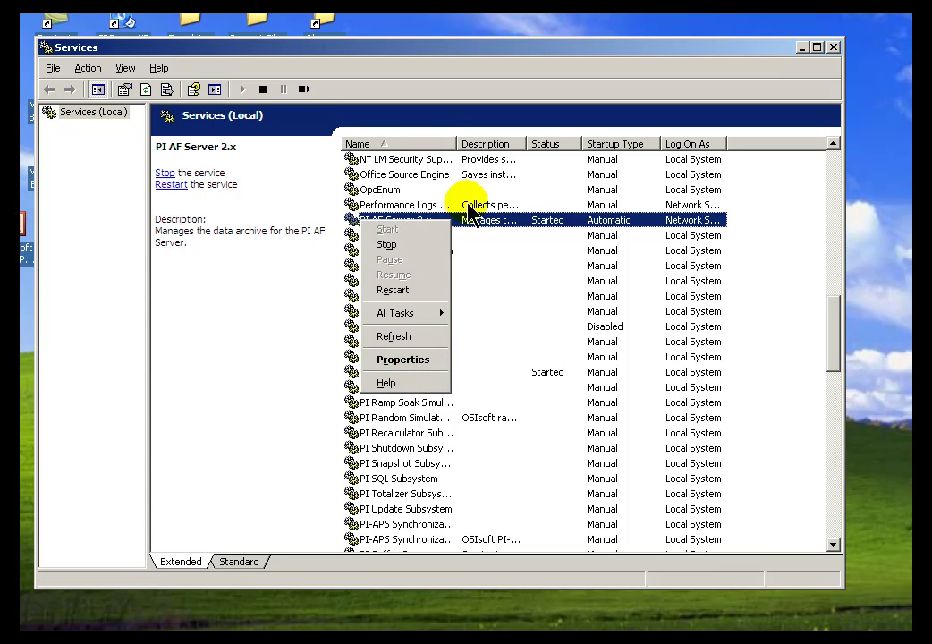
{"action": "left_click", "coordinate": [438, 143]}
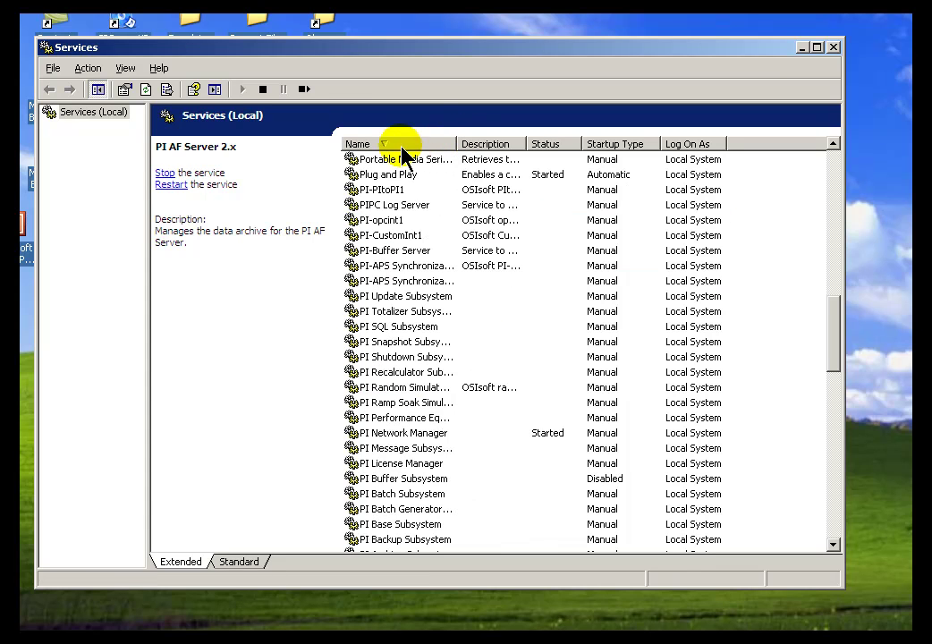
{"action": "left_click", "coordinate": [402, 142]}
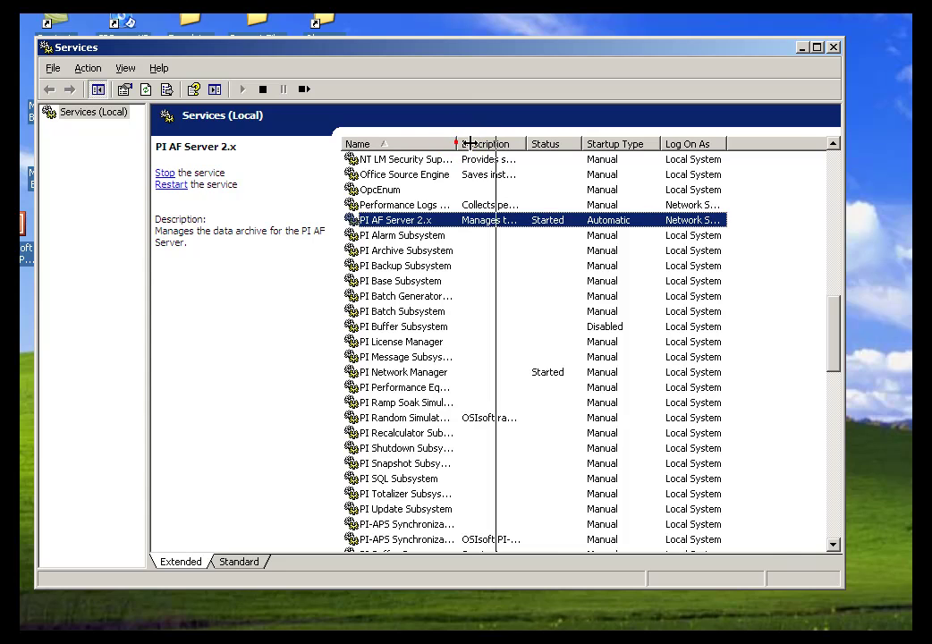
{"action": "double_click", "coordinate": [458, 141]}
- Check the PI AF Server 2.x service's Log On account, then cancel without changes
{"action": "right_click", "coordinate": [368, 224]}
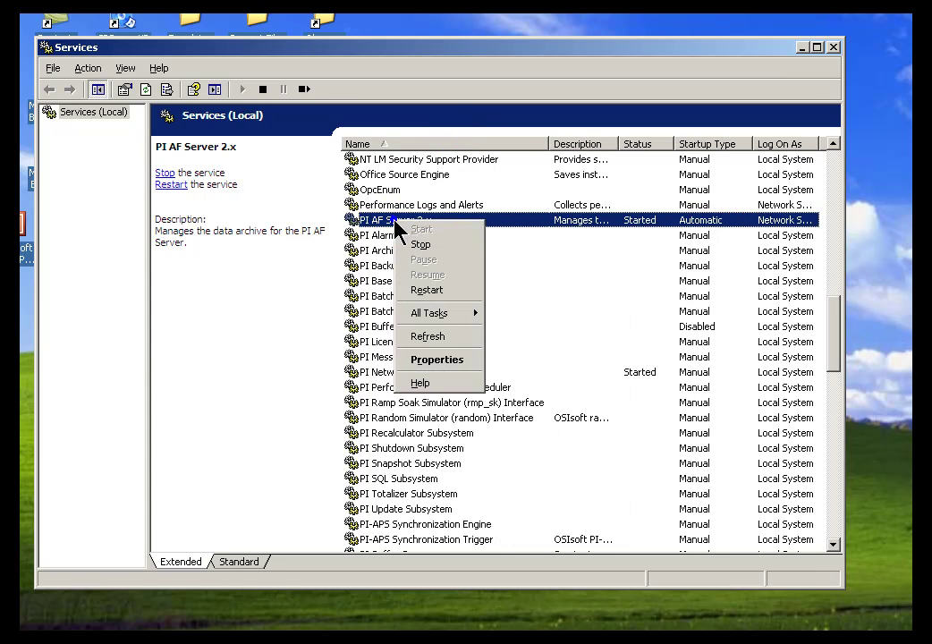
{"action": "left_click", "coordinate": [434, 360]}
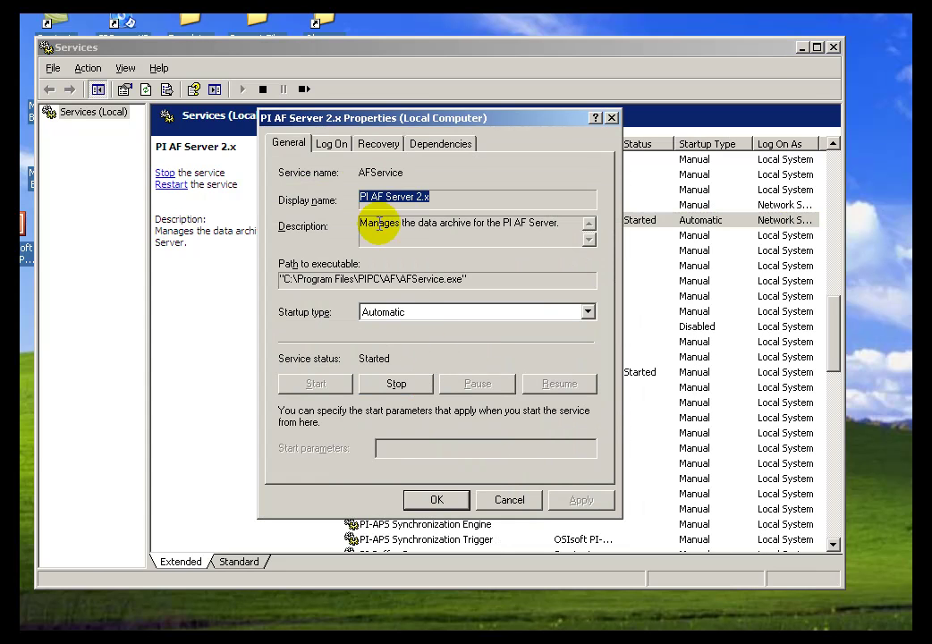
{"action": "left_click", "coordinate": [333, 144]}
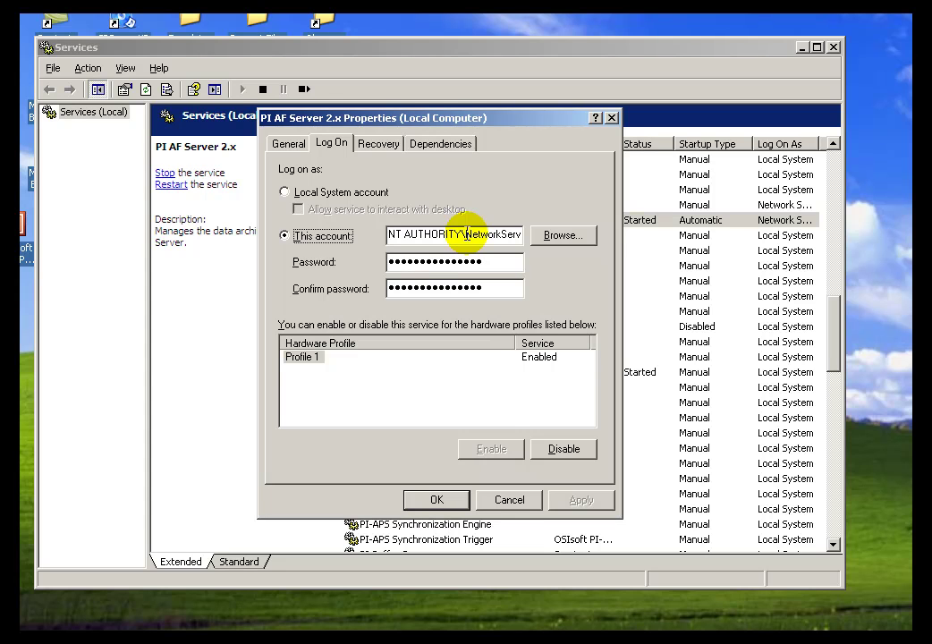
{"action": "left_click", "coordinate": [507, 501]}
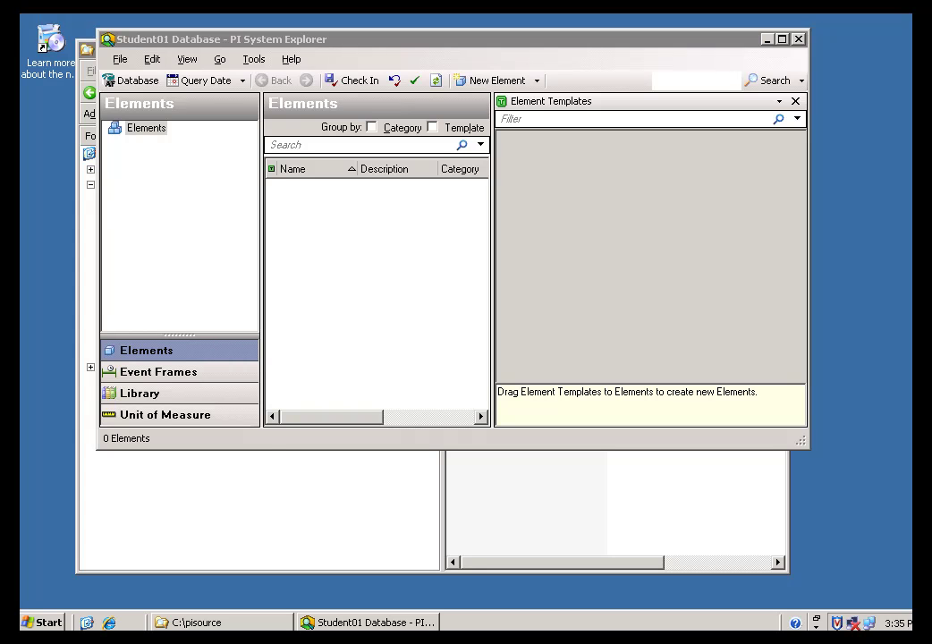
- Bring PI System Explorer to the front and exit it from the File menu
{"action": "left_click", "coordinate": [119, 59]}
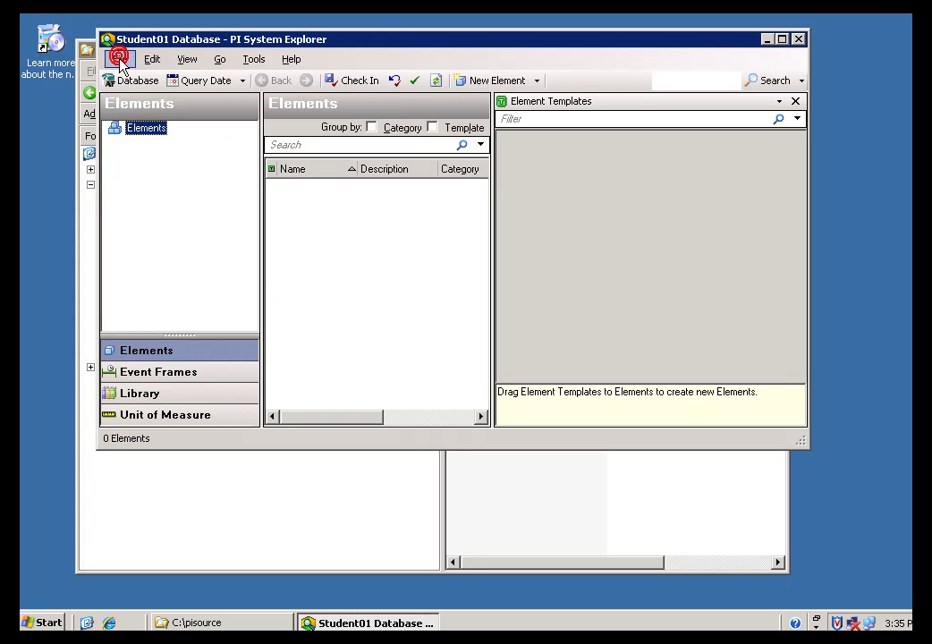
{"action": "left_click", "coordinate": [130, 295]}
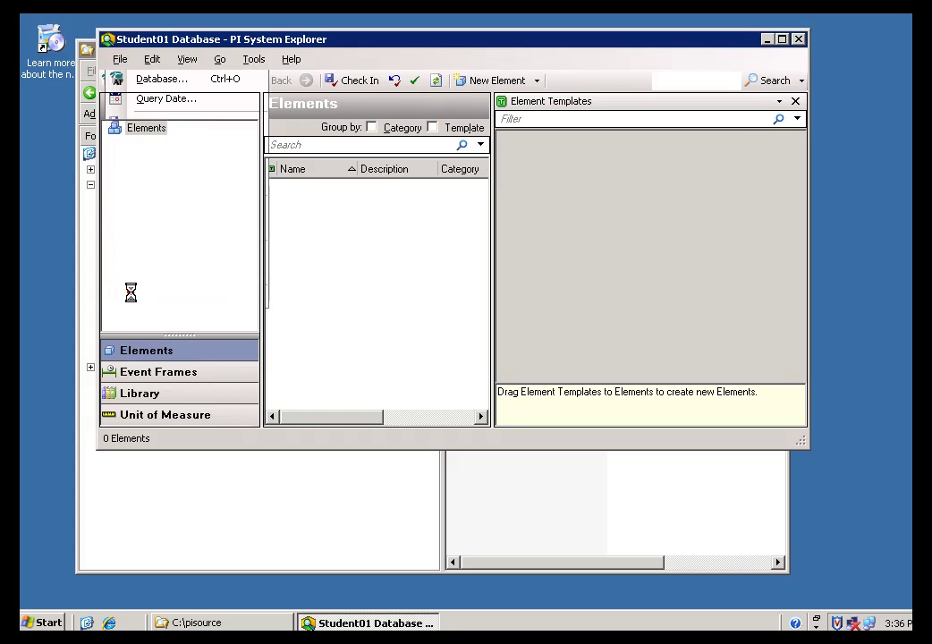
{"action": "left_click", "coordinate": [50, 624]}
- Launch Computer Management and open the AFServers group properties under Local Users and Groups
{"action": "mouse_move", "coordinate": [298, 333]}
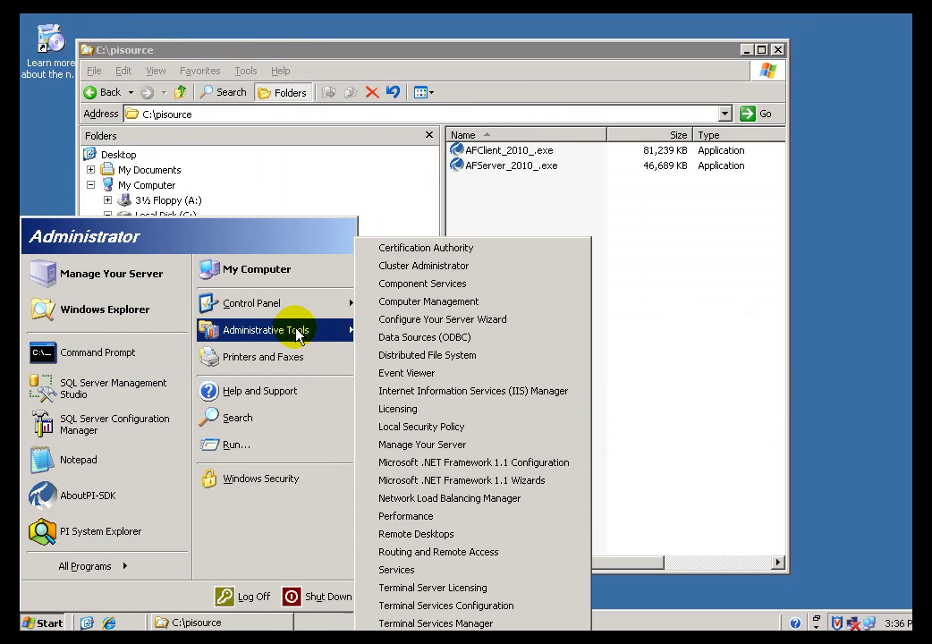
{"action": "left_click", "coordinate": [400, 304]}
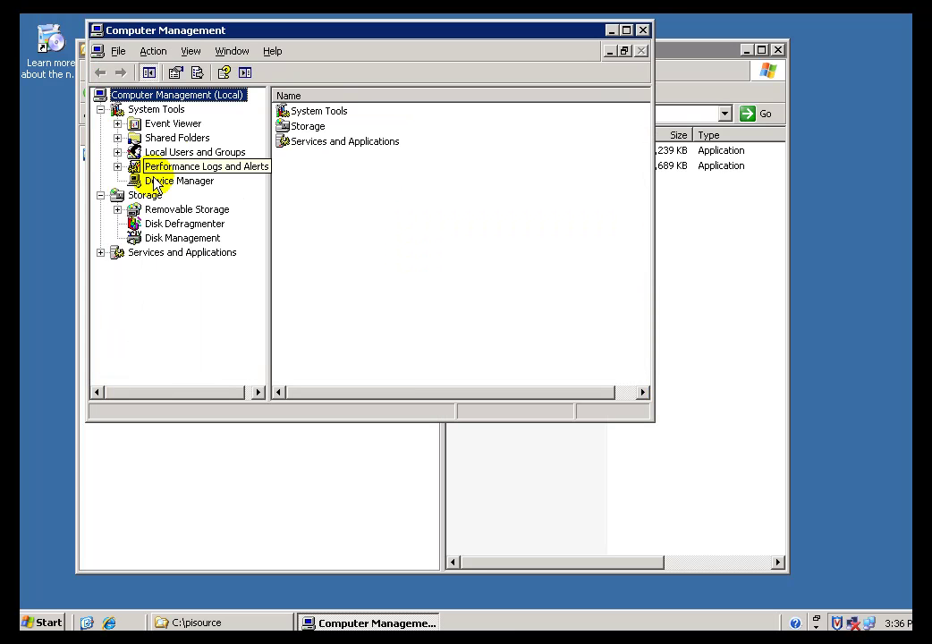
{"action": "left_click", "coordinate": [117, 153]}
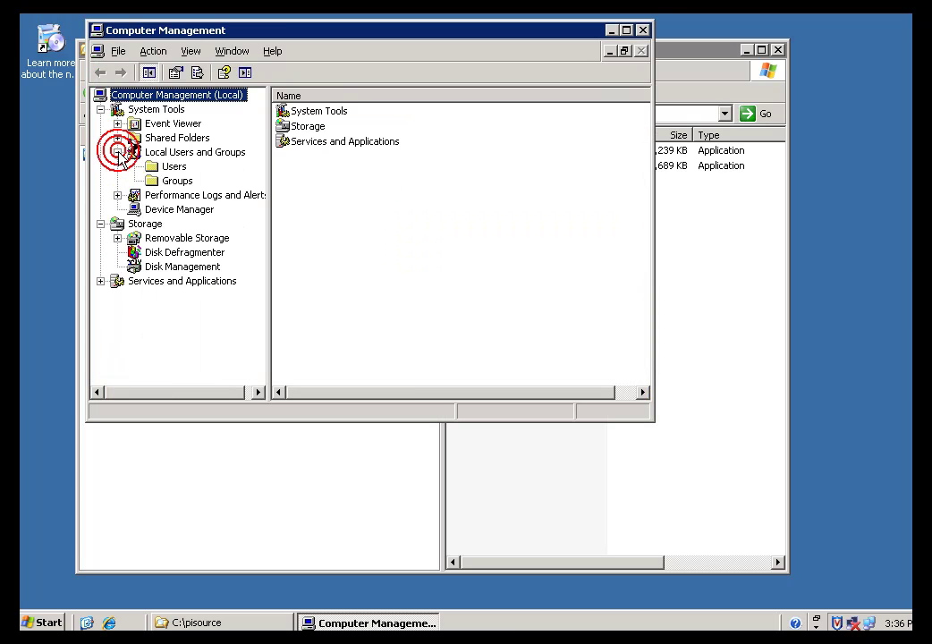
{"action": "left_click", "coordinate": [156, 166]}
{"action": "left_click", "coordinate": [169, 182]}
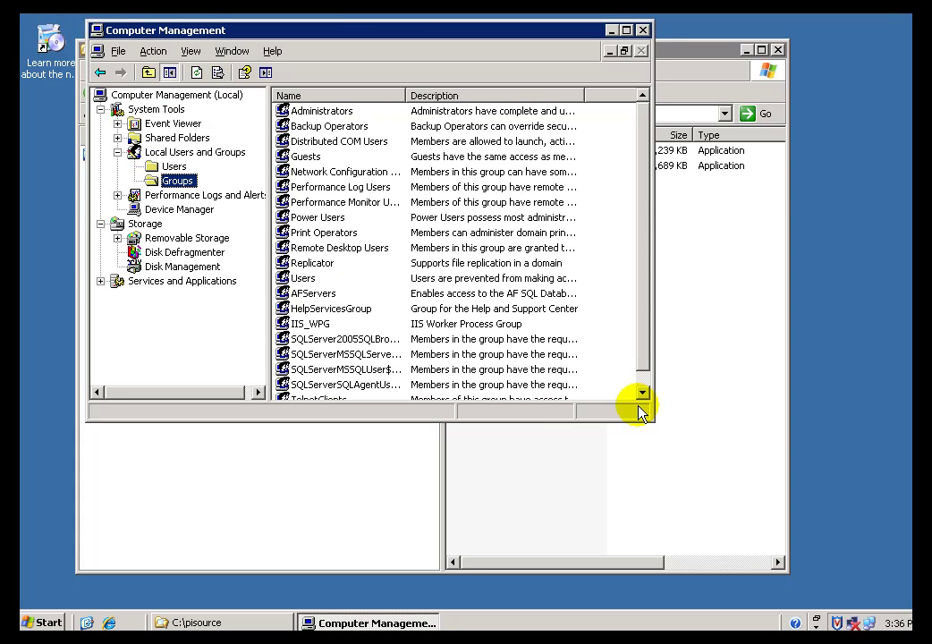
{"action": "left_click", "coordinate": [284, 293]}
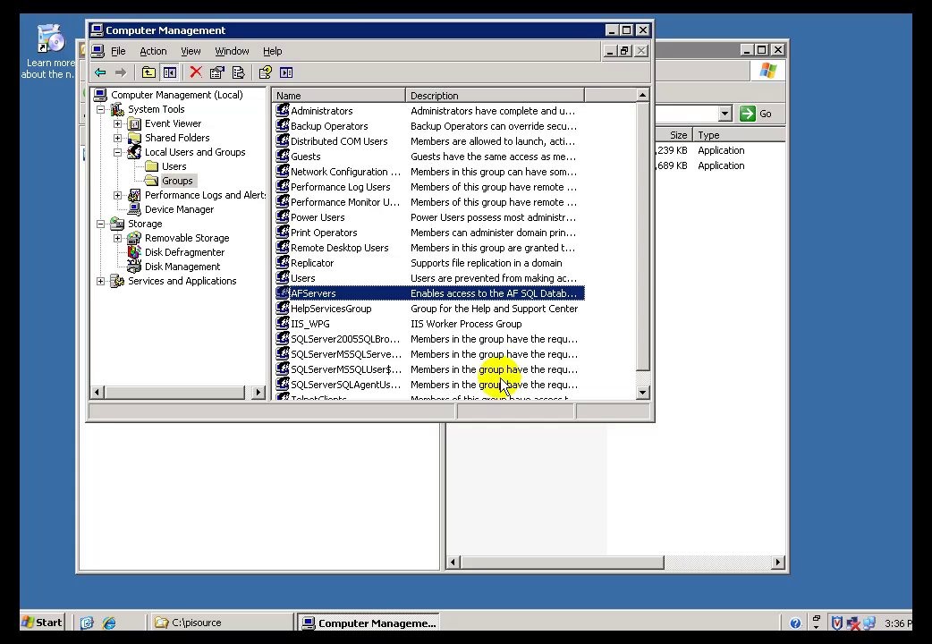
{"action": "left_click_drag", "start_coordinate": [648, 421], "coordinate": [771, 567]}
{"action": "left_click", "coordinate": [288, 294]}
{"action": "double_click", "coordinate": [287, 295]}
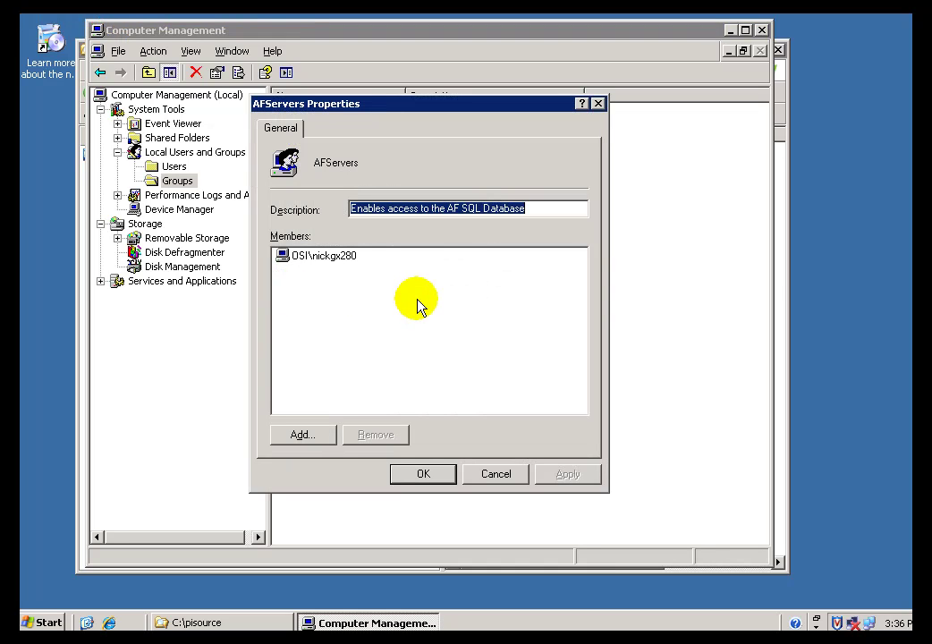
- Remove the only member from AFServers, then reopen its properties to confirm it is empty
{"action": "left_click", "coordinate": [296, 259]}
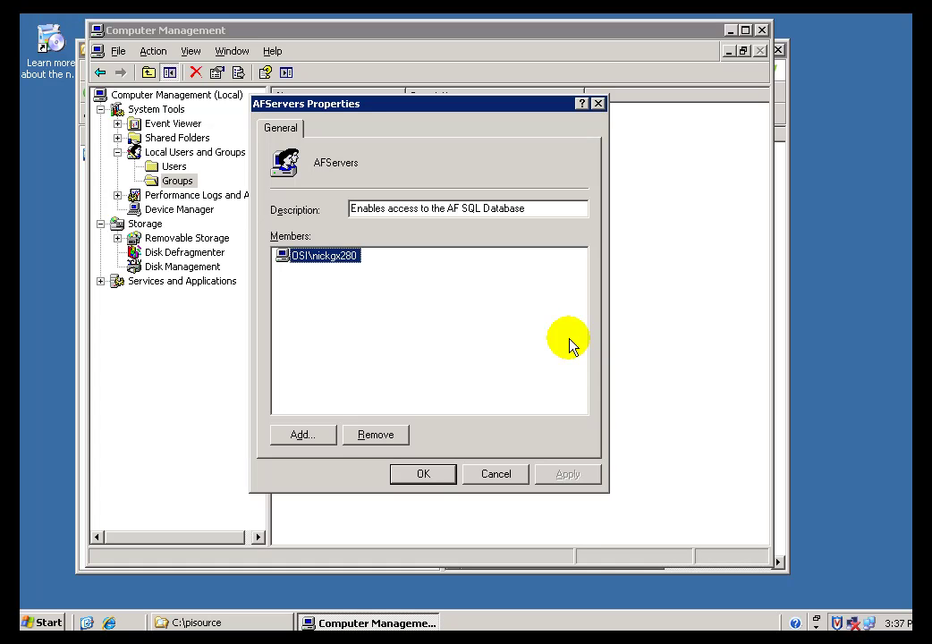
{"action": "left_click", "coordinate": [385, 436]}
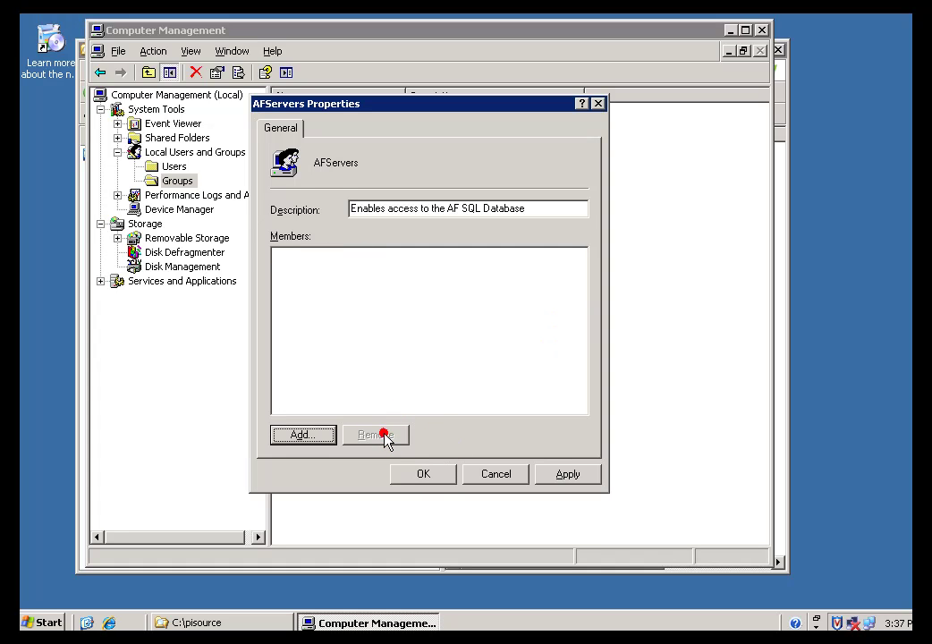
{"action": "left_click", "coordinate": [422, 475]}
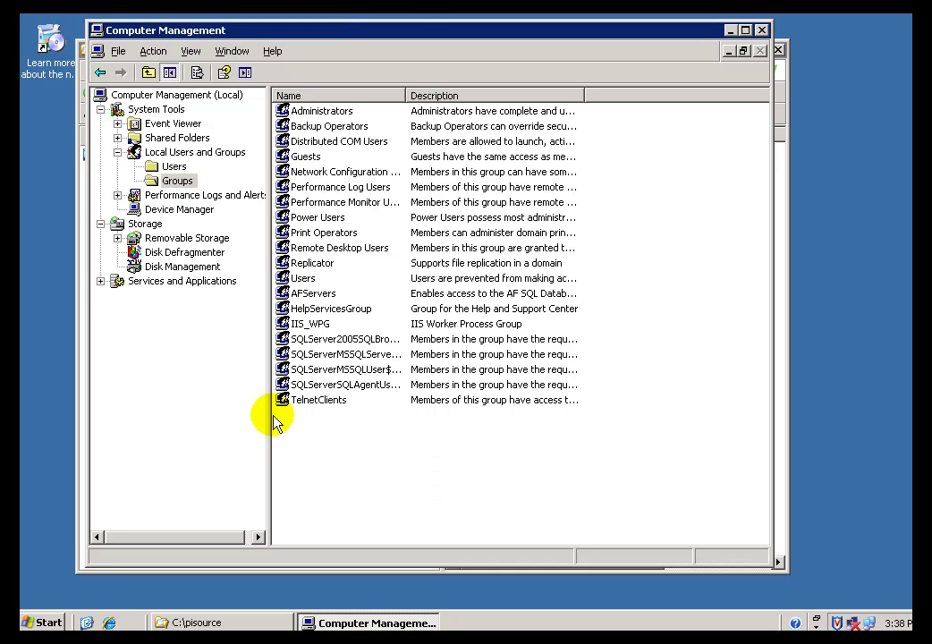
{"action": "double_click", "coordinate": [284, 297]}
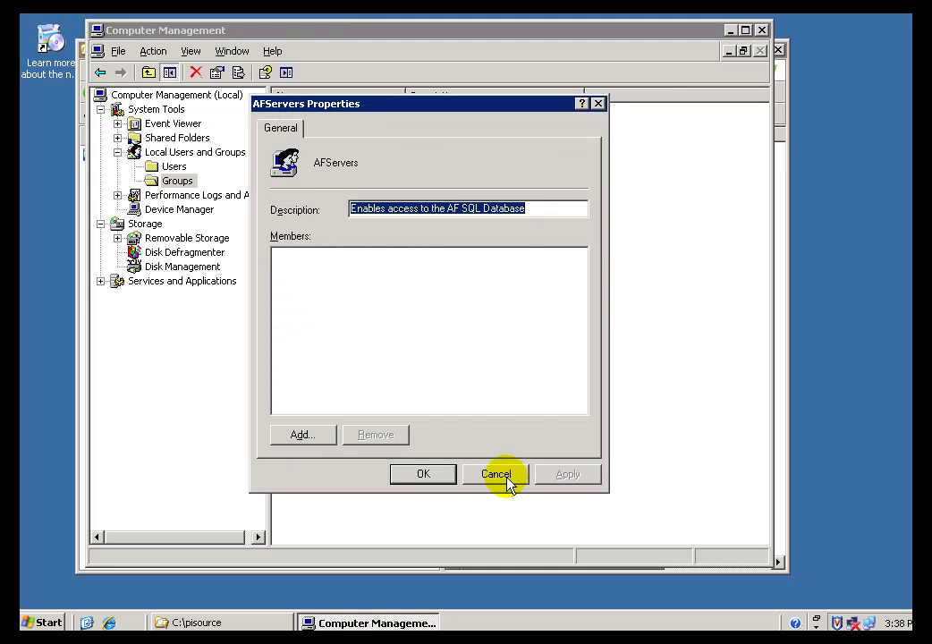
{"action": "left_click", "coordinate": [496, 475]}
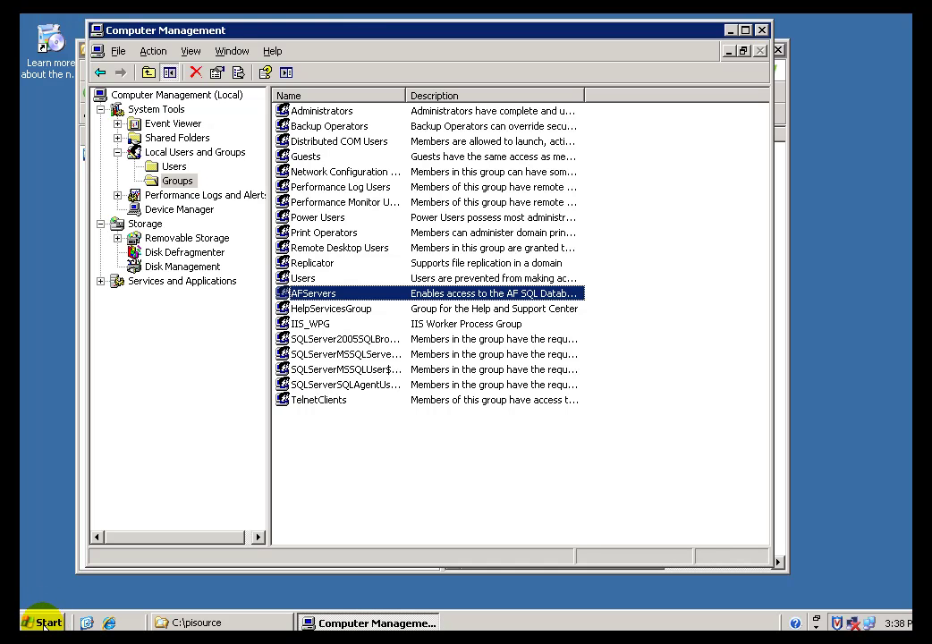
- Launch SQL Server Management Studio, connect to the local server, and resize its window
{"action": "left_click", "coordinate": [44, 626]}
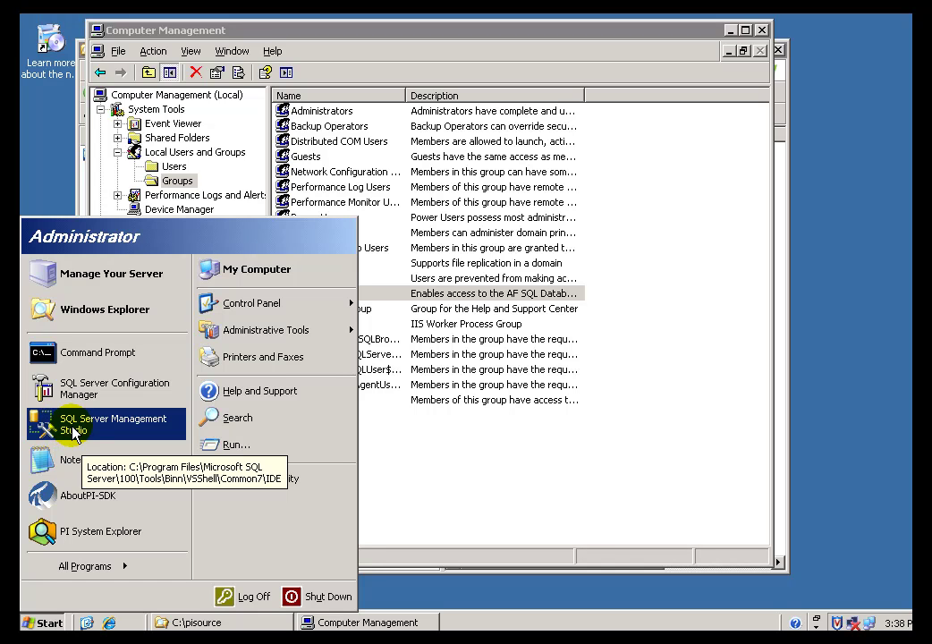
{"action": "left_click", "coordinate": [75, 429]}
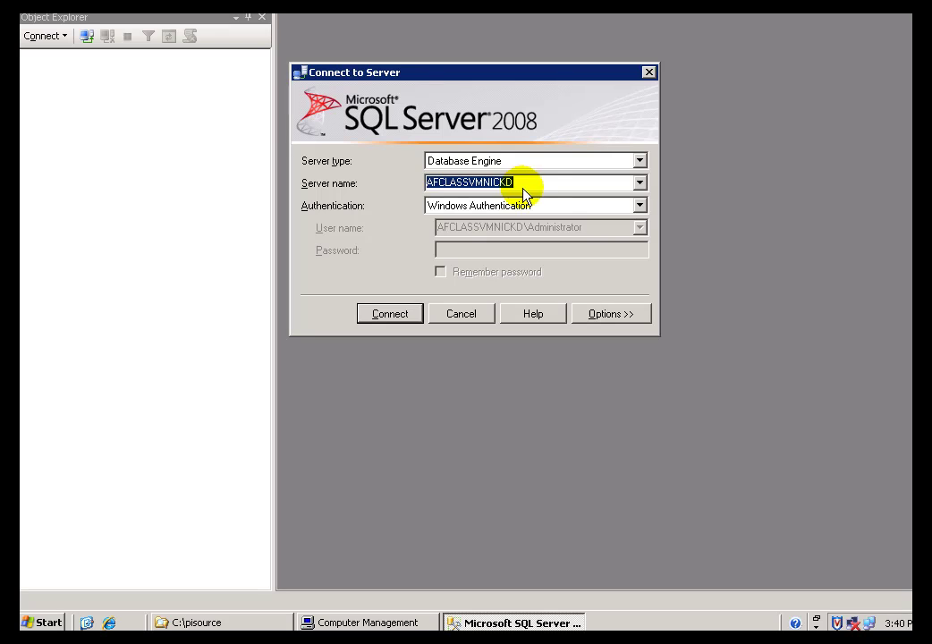
{"action": "left_click", "coordinate": [524, 184]}
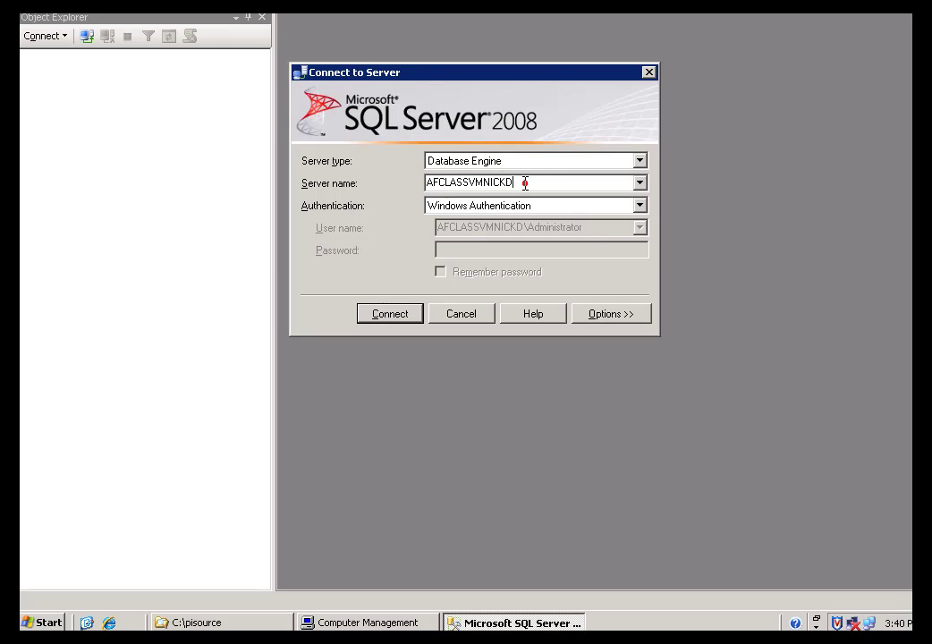
{"action": "left_click", "coordinate": [526, 183]}
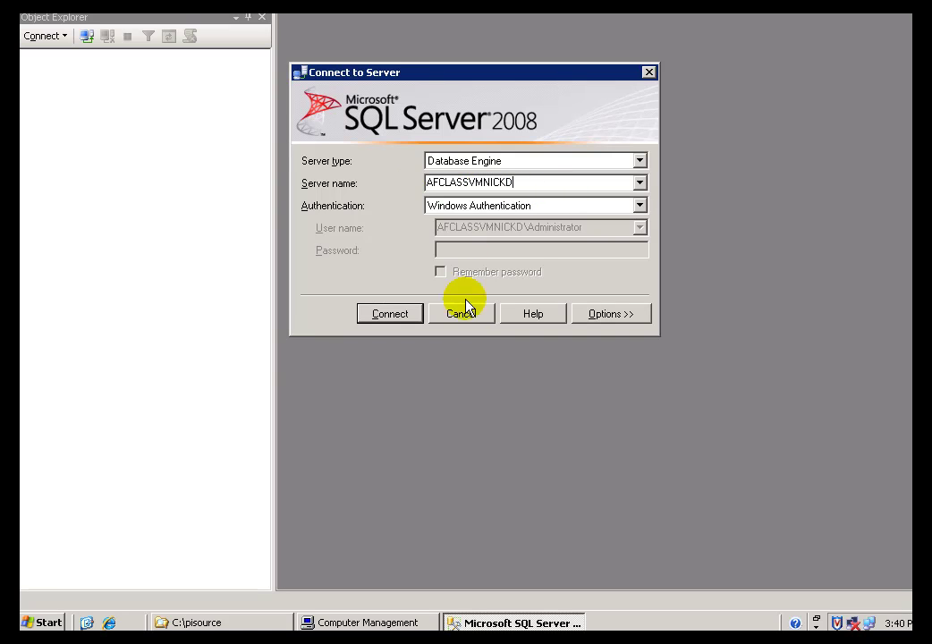
{"action": "left_click", "coordinate": [391, 314]}
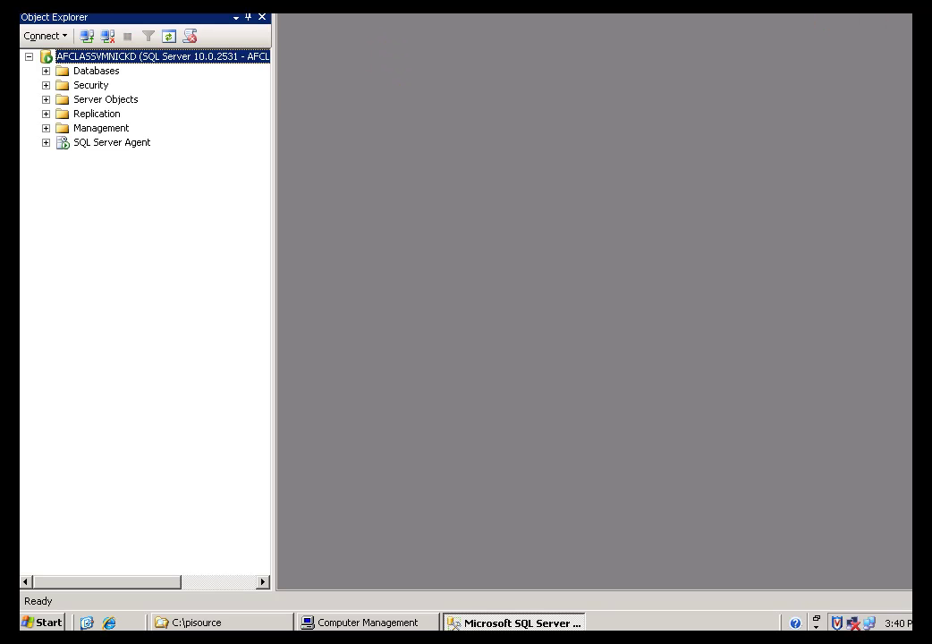
{"action": "double_click", "coordinate": [380, 4]}
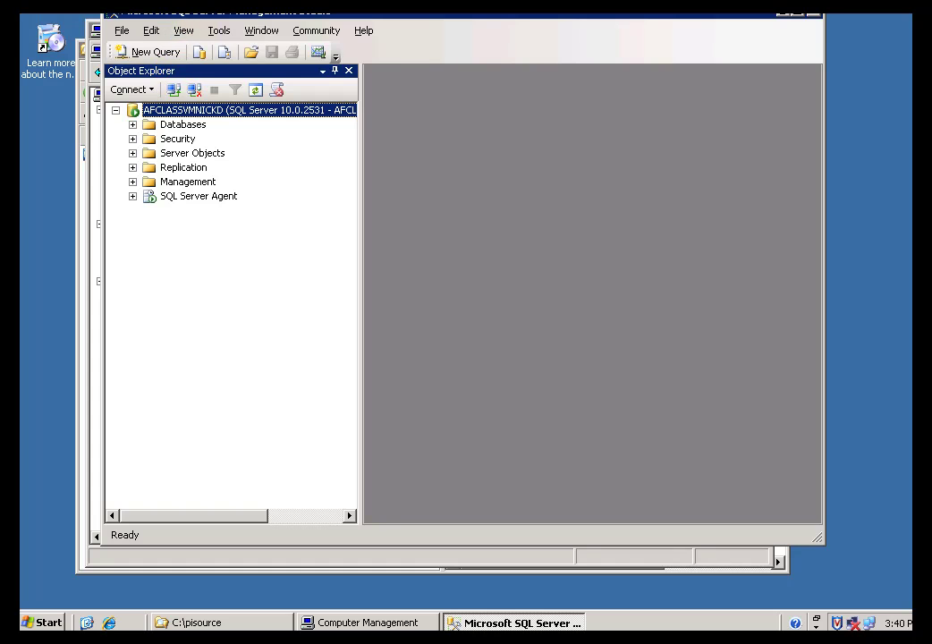
{"action": "left_click_drag", "start_coordinate": [176, 22], "coordinate": [106, 50]}
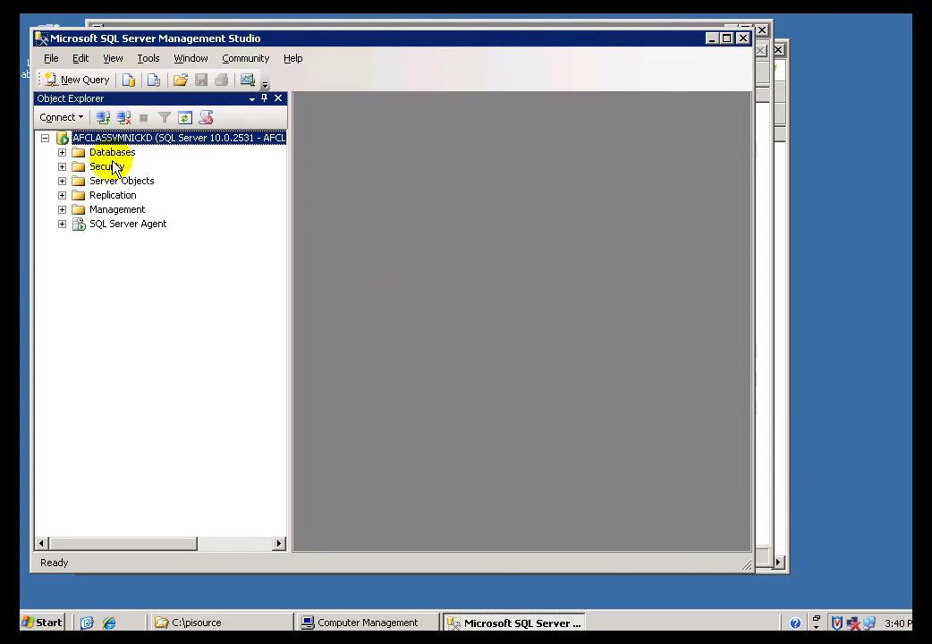
- Expand Databases > PIFD > Security > Schemas and select NT AUTHORITY\NETWORK SERVICE
{"action": "left_click", "coordinate": [62, 152]}
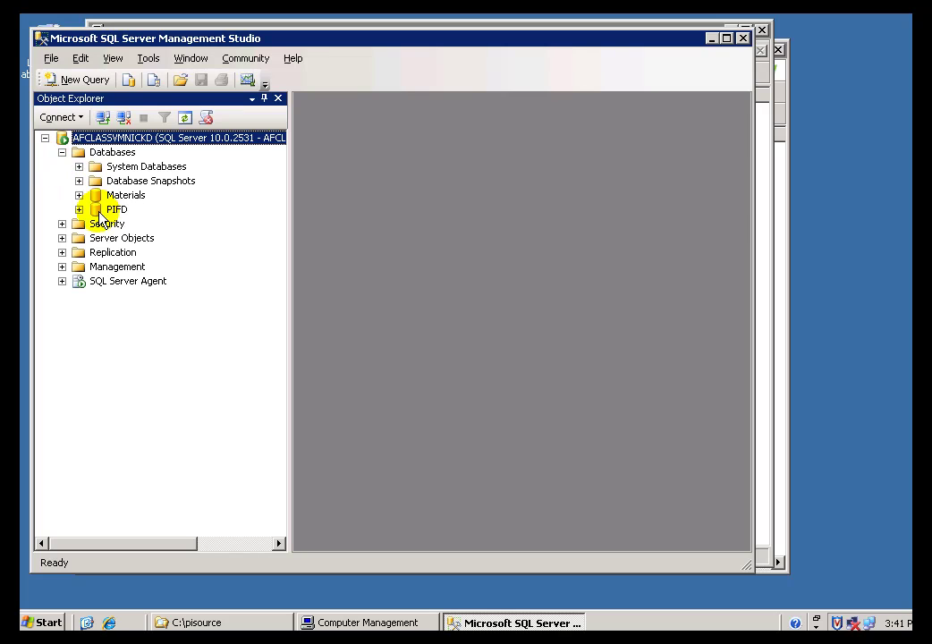
{"action": "left_click", "coordinate": [99, 213]}
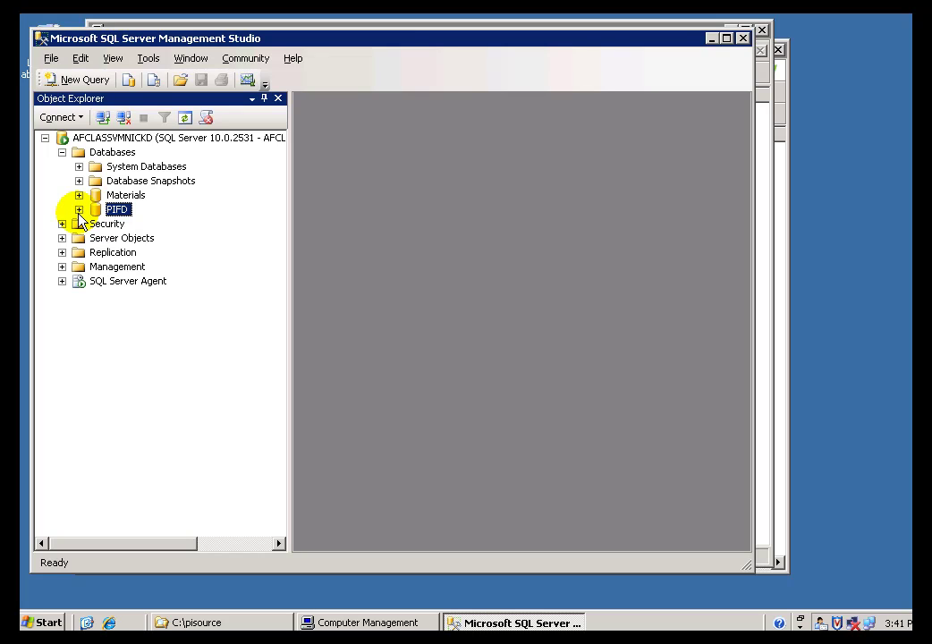
{"action": "left_click", "coordinate": [78, 210]}
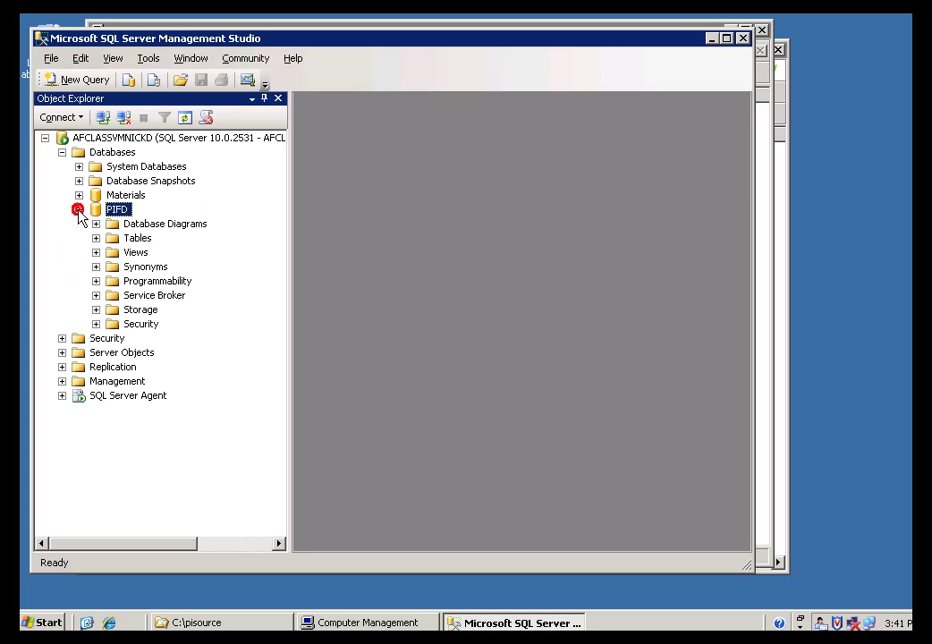
{"action": "left_click", "coordinate": [96, 324]}
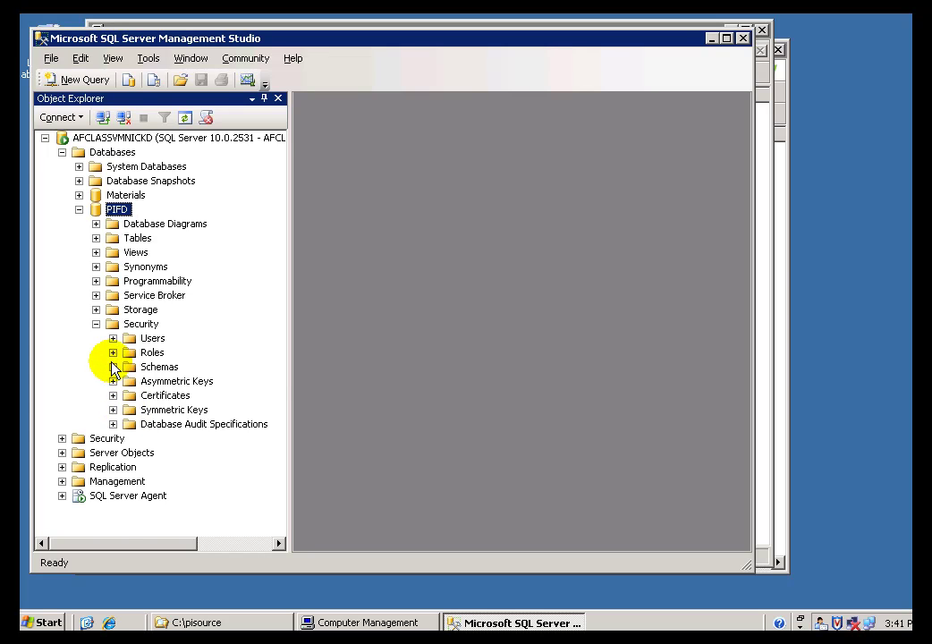
{"action": "left_click", "coordinate": [112, 367]}
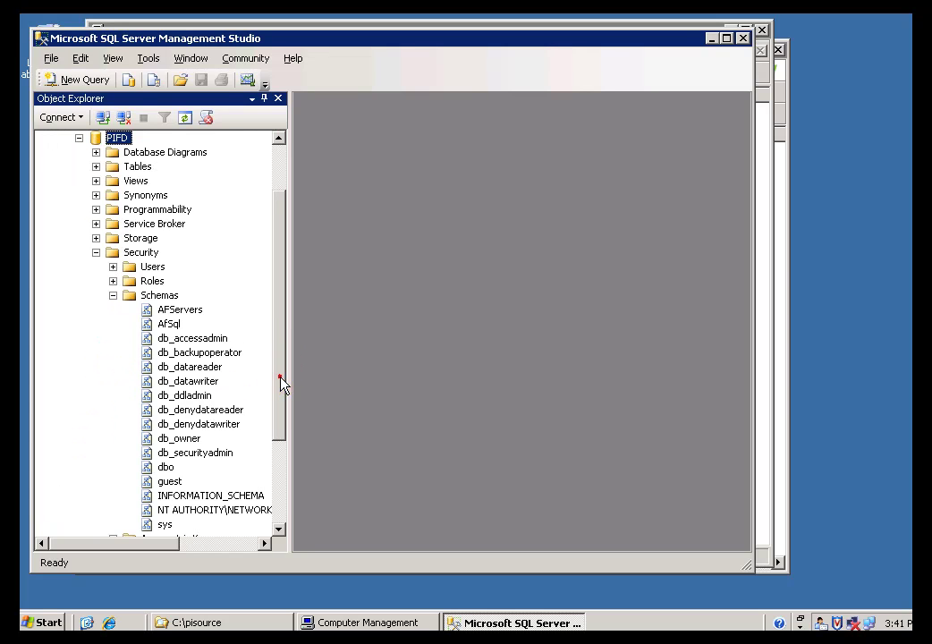
{"action": "left_click_drag", "start_coordinate": [280, 381], "coordinate": [281, 399]}
{"action": "left_click", "coordinate": [180, 487]}
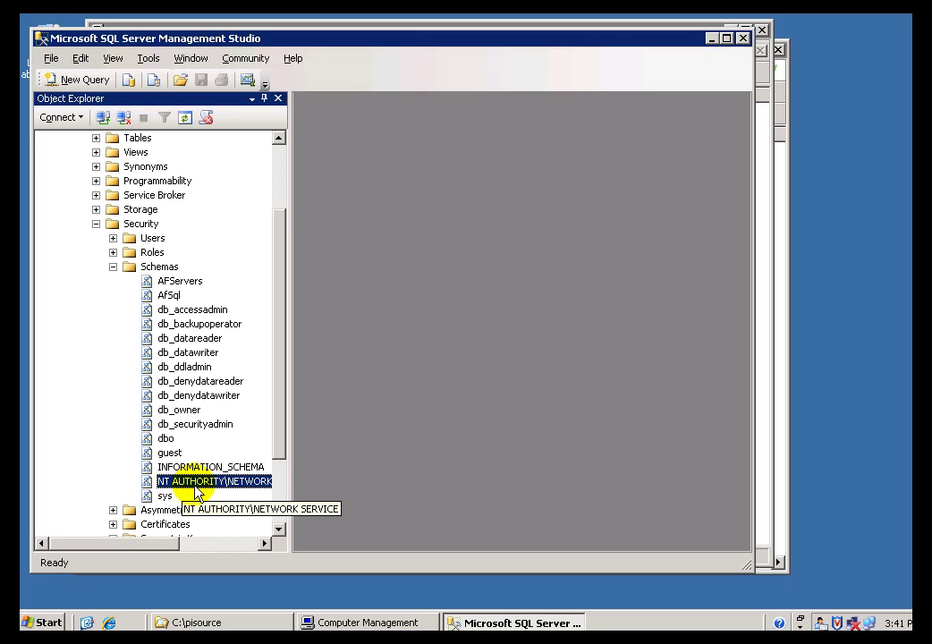
{"action": "left_click_drag", "start_coordinate": [289, 454], "coordinate": [375, 449]}
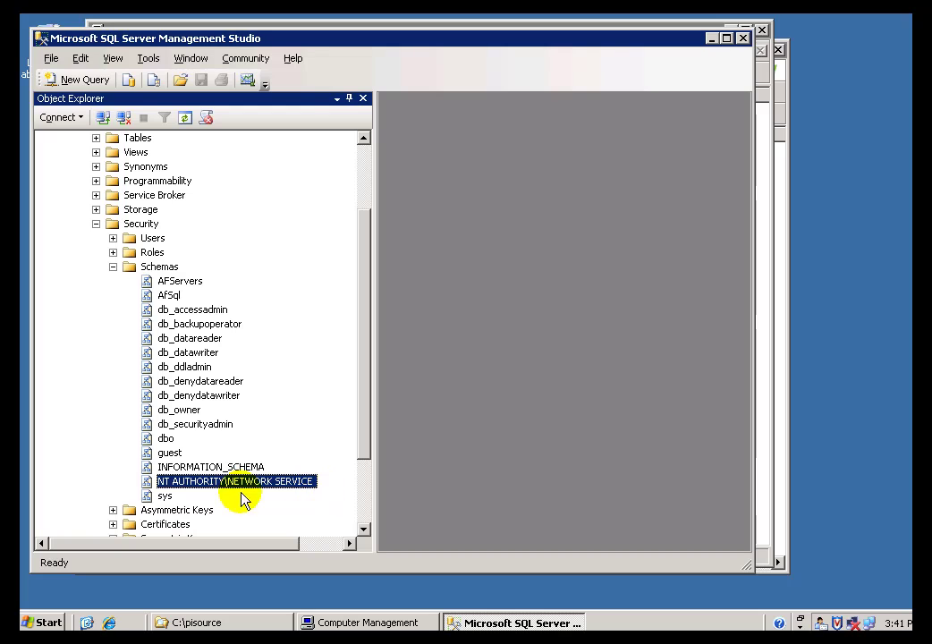
- Delete the NT AUTHORITY\NETWORK SERVICE schema from PIFD and confirm in Delete Object
{"action": "right_click", "coordinate": [153, 488]}
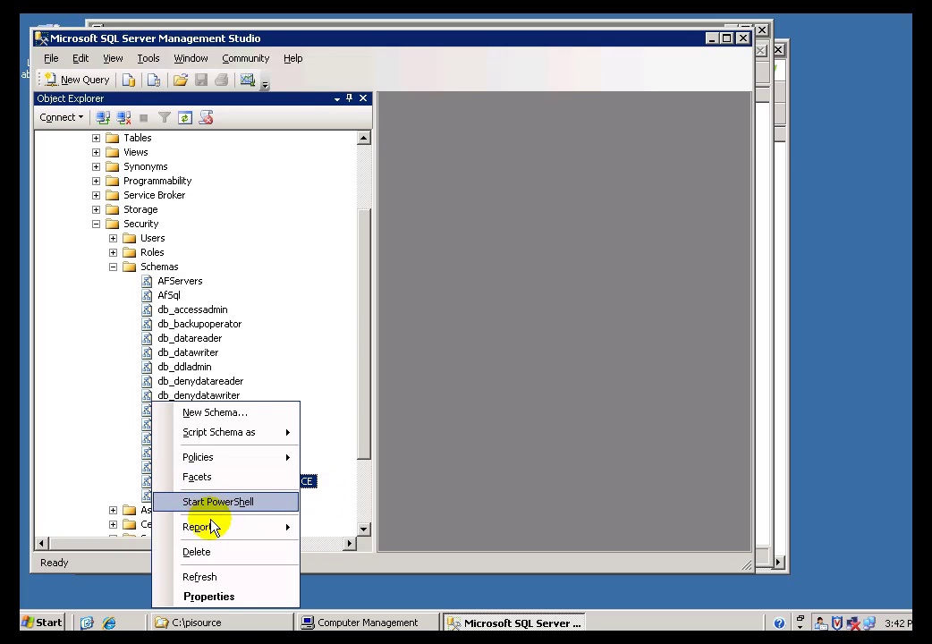
{"action": "left_click", "coordinate": [205, 552]}
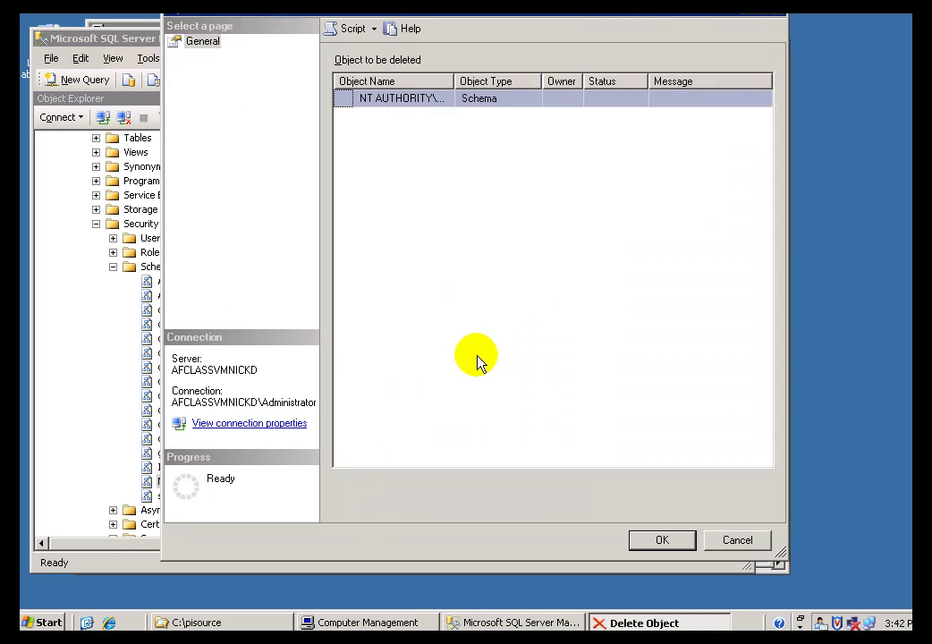
{"action": "left_click", "coordinate": [654, 544]}
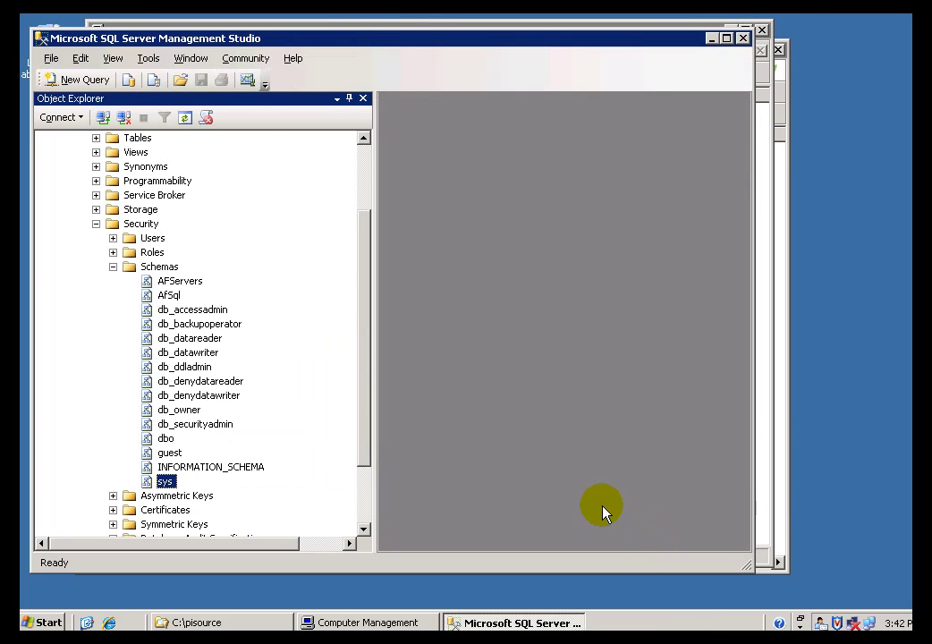
{"action": "left_click_drag", "start_coordinate": [364, 255], "coordinate": [366, 152]}
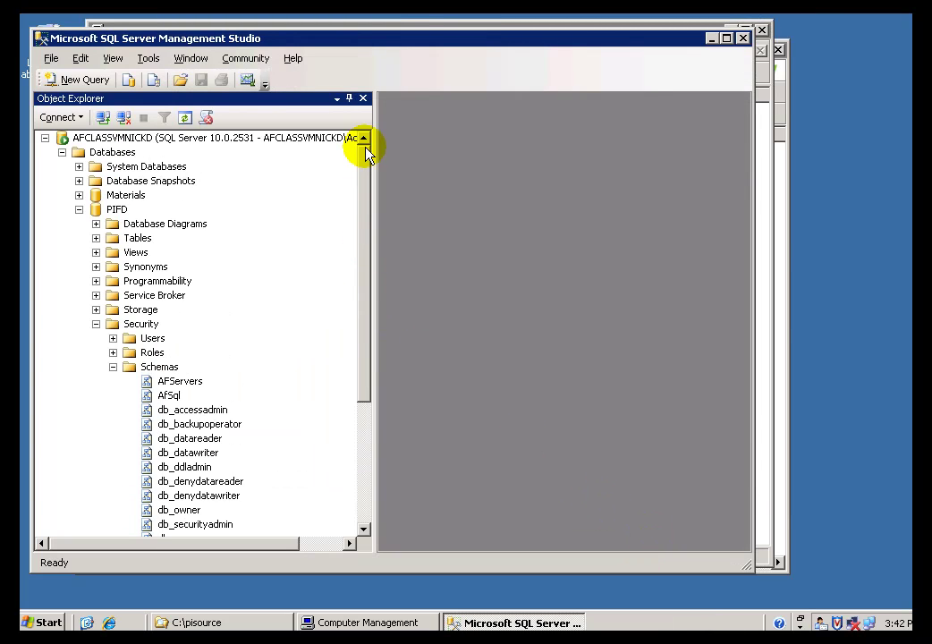
- Collapse Databases, expand Security > Logins, and select the NT AUTHORITY\NETWORK SERVICE login
{"action": "left_click", "coordinate": [79, 139]}
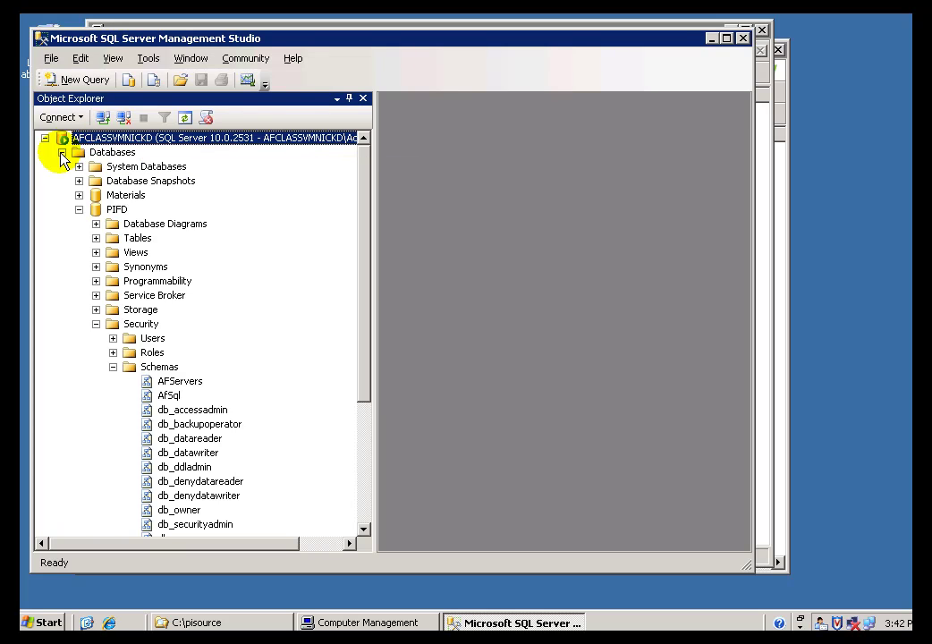
{"action": "left_click", "coordinate": [61, 153]}
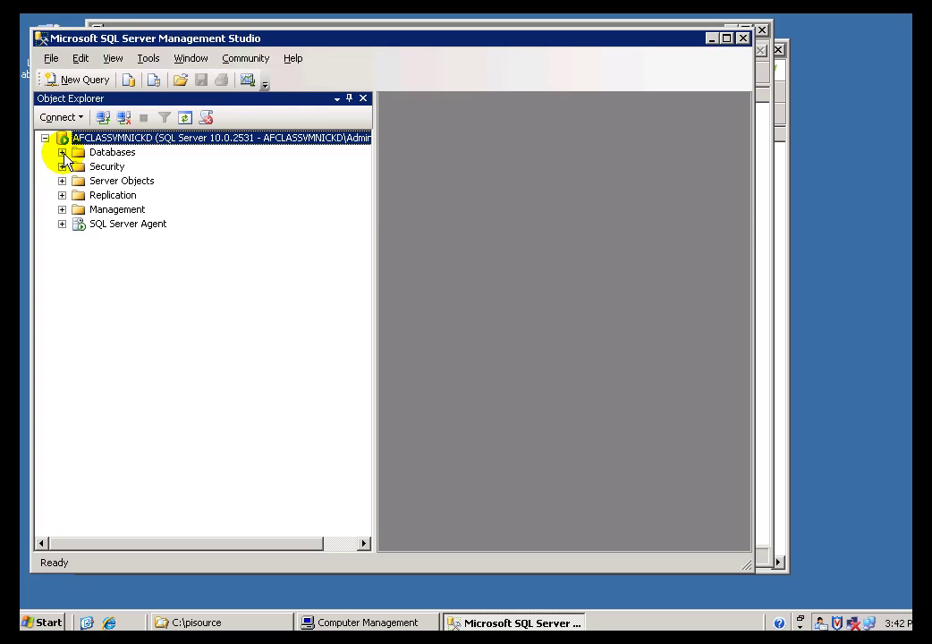
{"action": "left_click", "coordinate": [62, 166]}
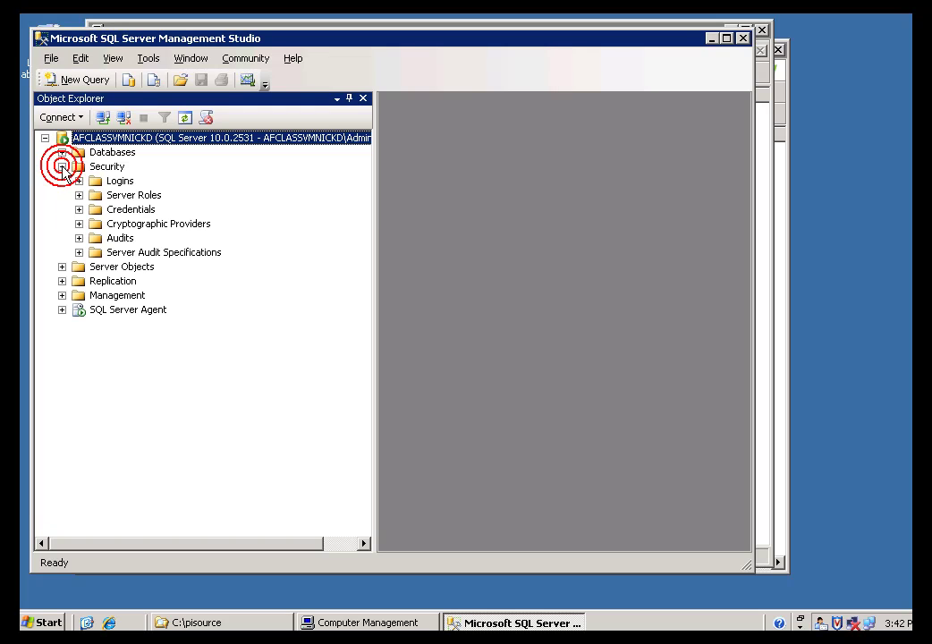
{"action": "left_click", "coordinate": [79, 182]}
{"action": "left_click", "coordinate": [101, 182]}
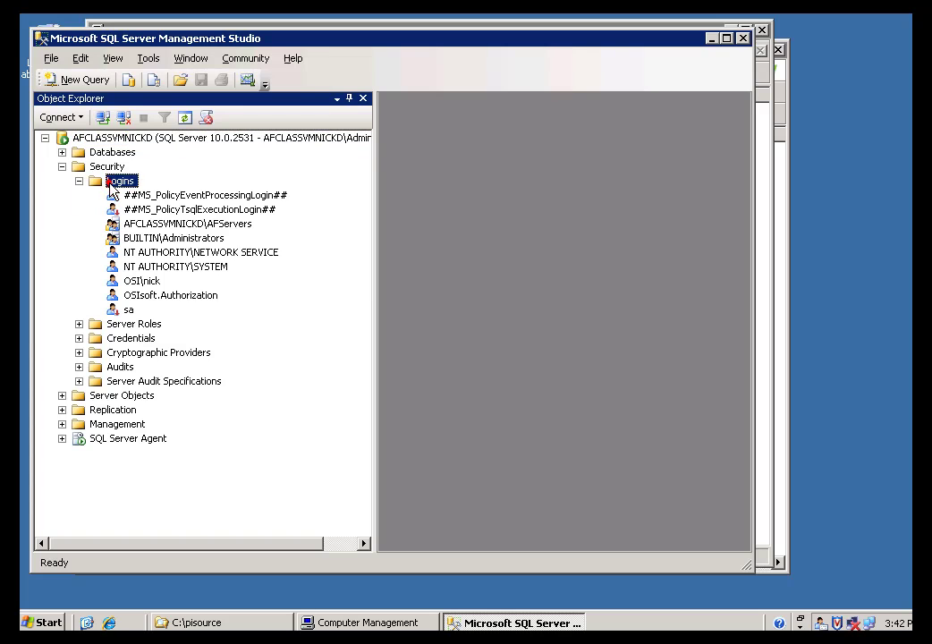
{"action": "left_click", "coordinate": [152, 254]}
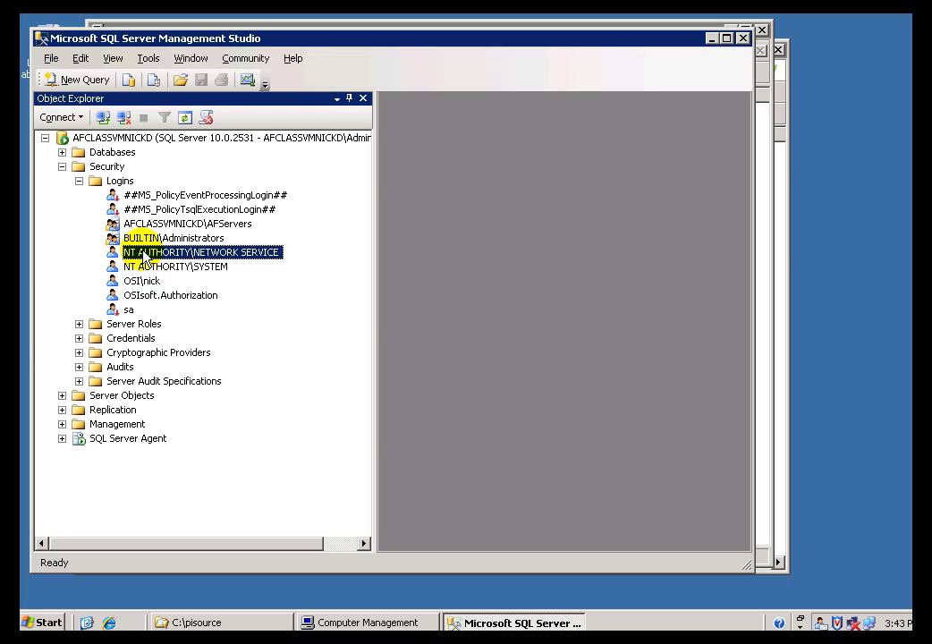
- Uncheck the PIFD database mapping in the NETWORK SERVICE login's User Mapping and save
{"action": "right_click", "coordinate": [146, 257]}
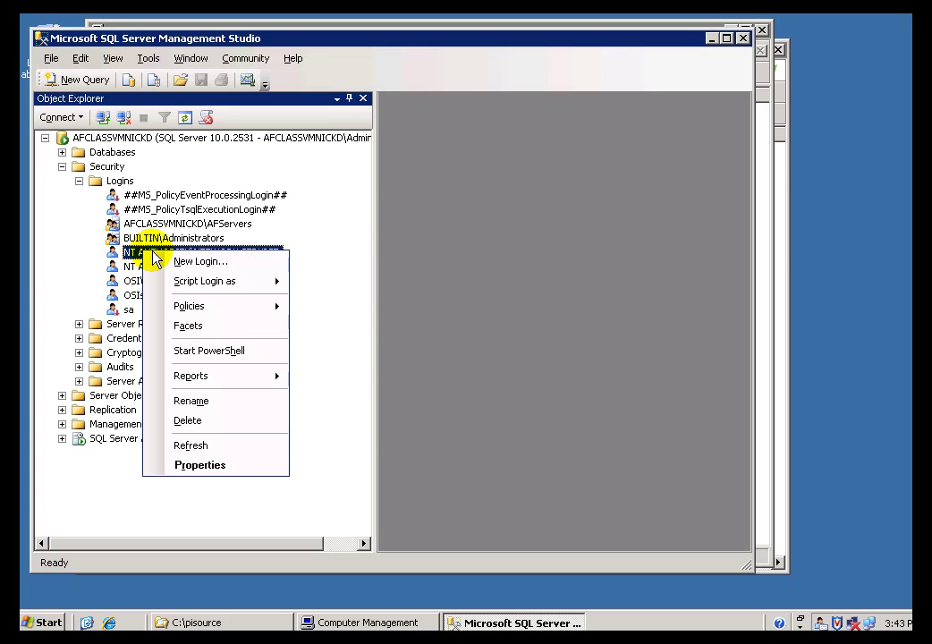
{"action": "left_click", "coordinate": [202, 466]}
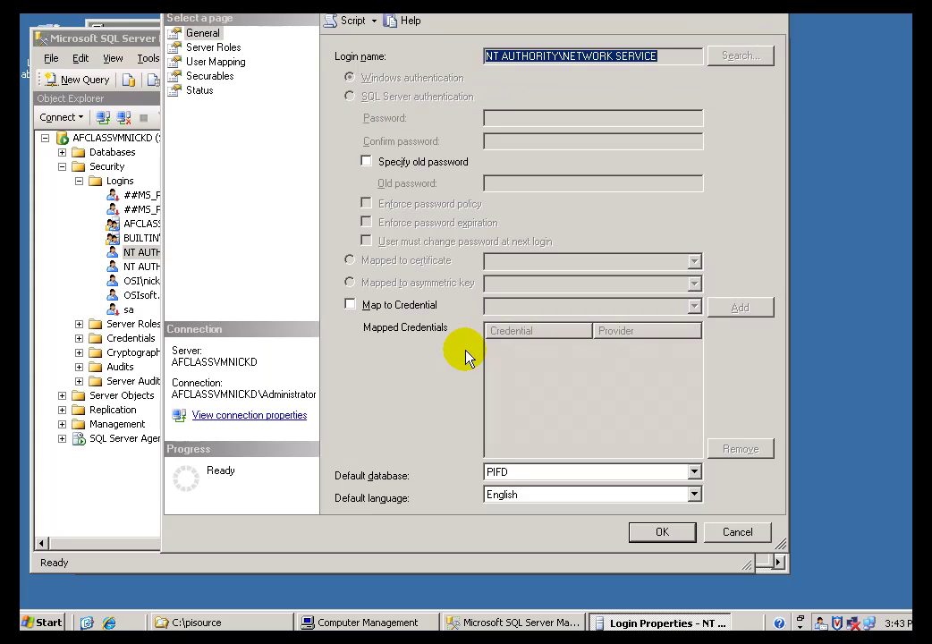
{"action": "left_click", "coordinate": [190, 64]}
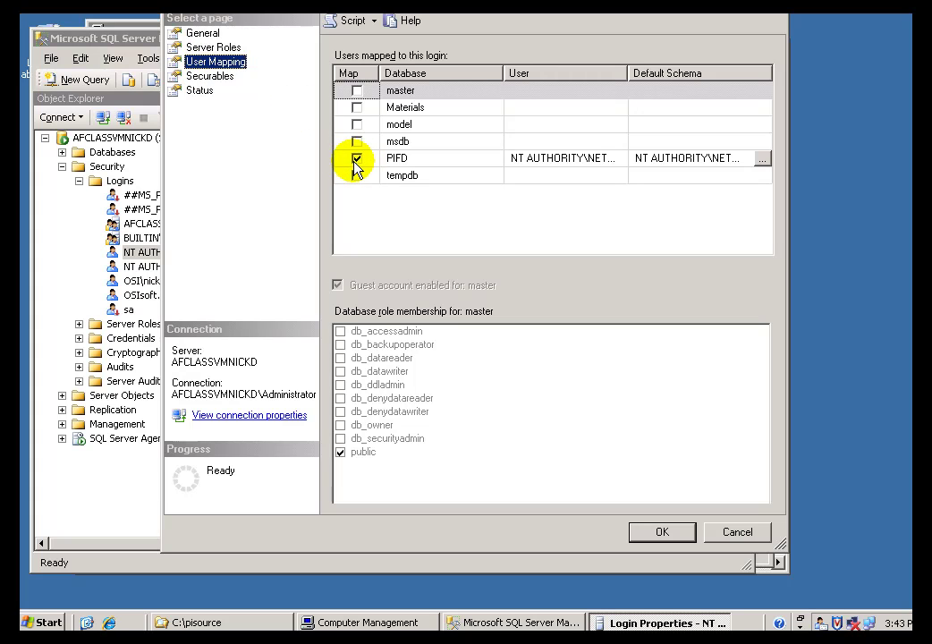
{"action": "left_click", "coordinate": [358, 160]}
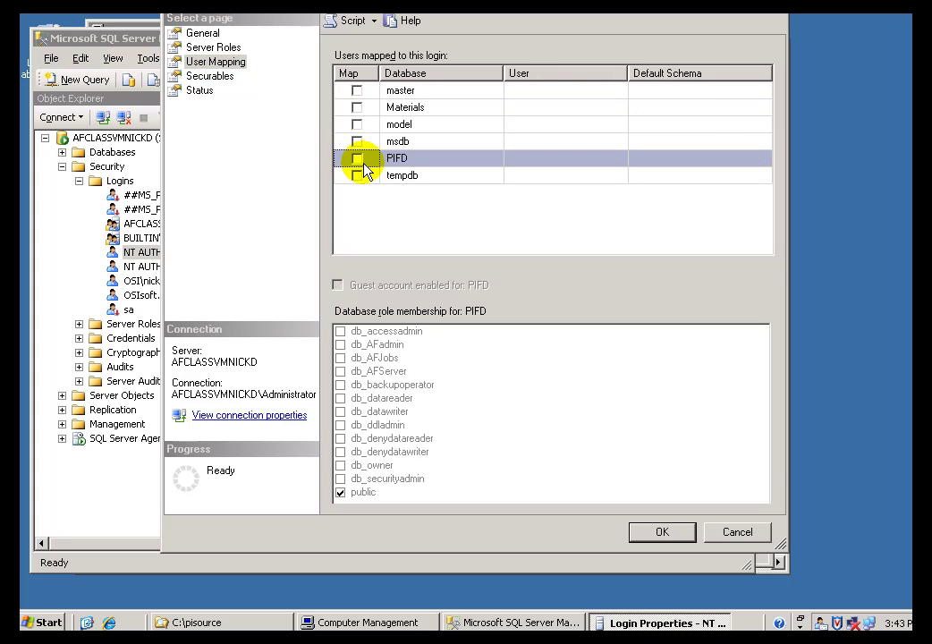
{"action": "left_click", "coordinate": [357, 158]}
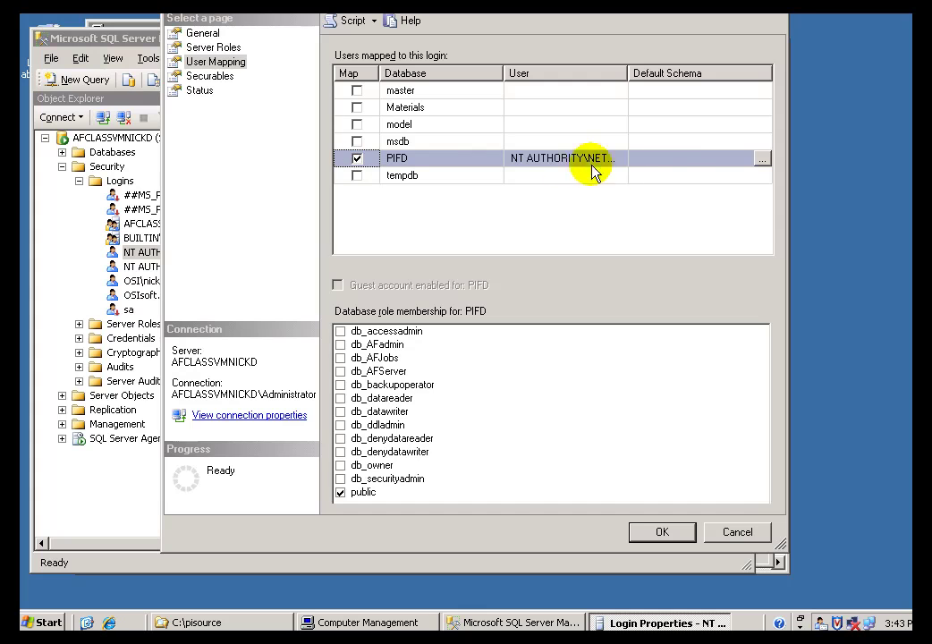
{"action": "left_click_drag", "start_coordinate": [627, 73], "coordinate": [713, 74]}
{"action": "left_click", "coordinate": [357, 159]}
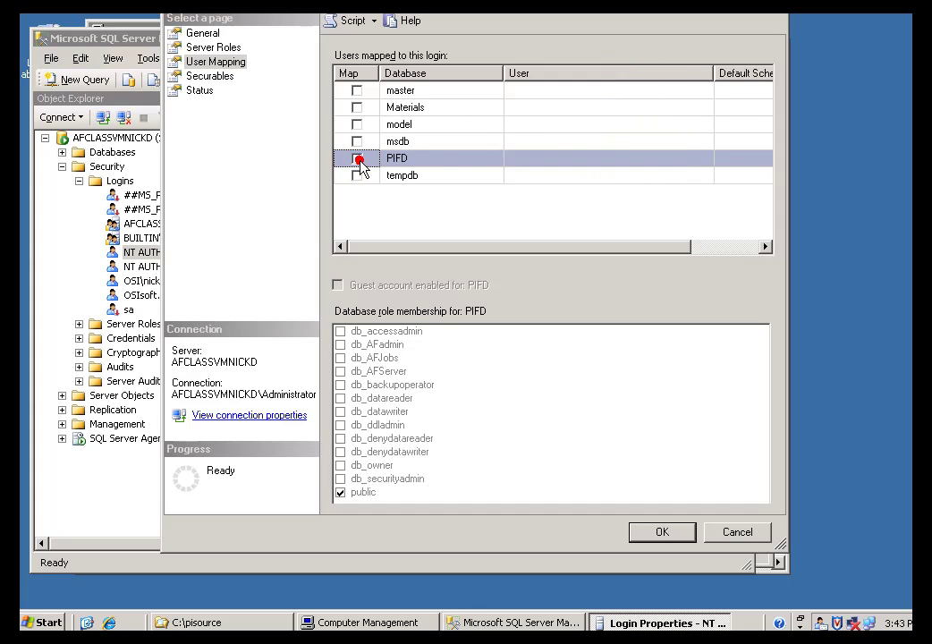
{"action": "left_click", "coordinate": [666, 537]}
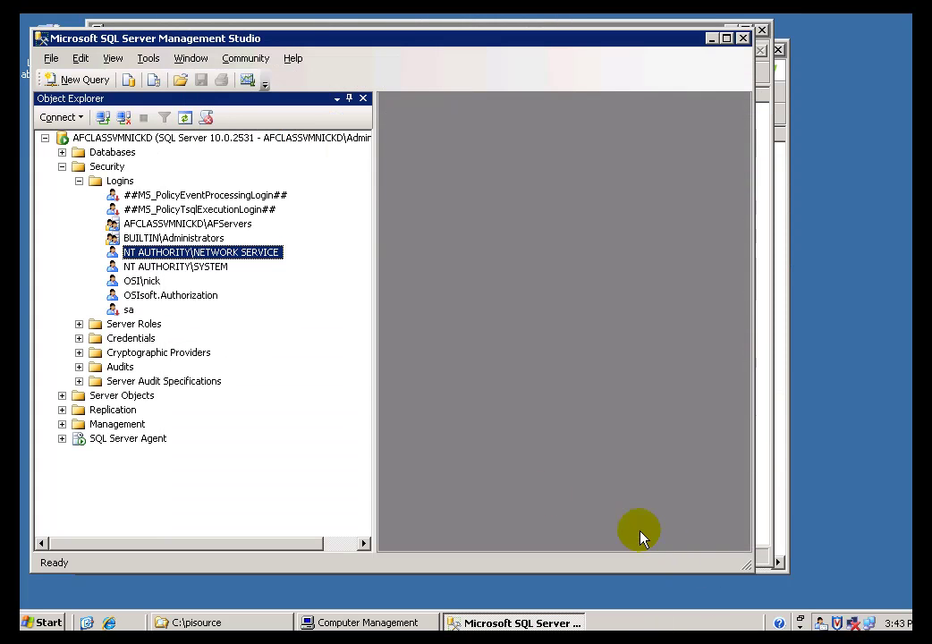
- Close SQL Server Management Studio and Computer Management
{"action": "left_click", "coordinate": [743, 41]}
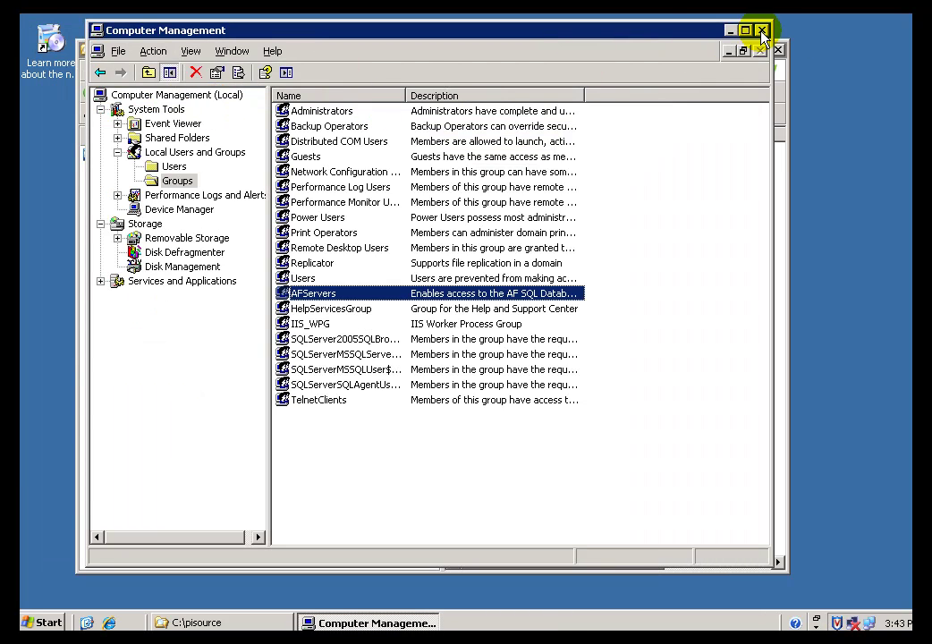
{"action": "left_click", "coordinate": [762, 30]}
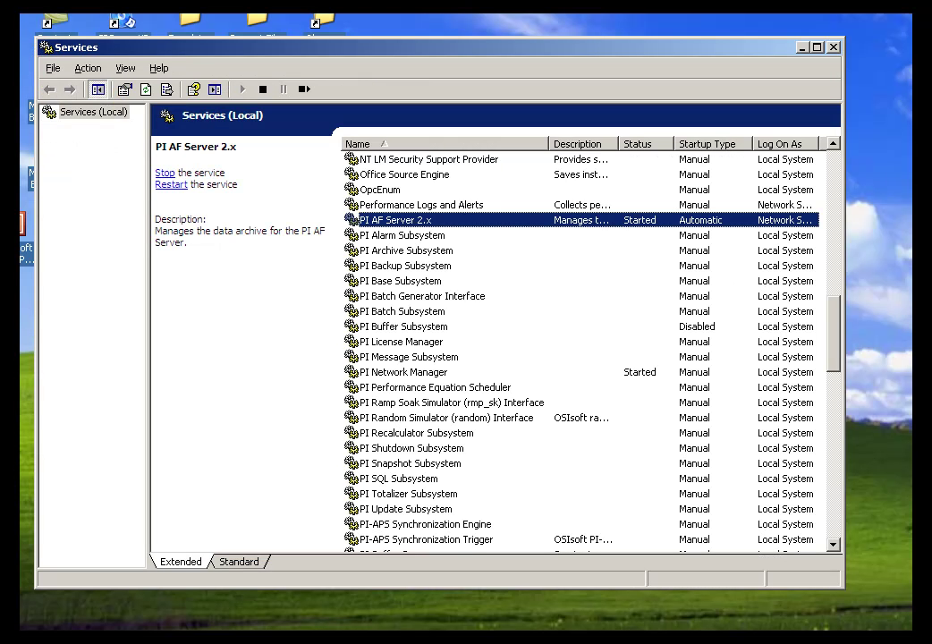
- On the PI AF Server 2.x Log On tab, replace Network Service with the domain user account
{"action": "right_click", "coordinate": [361, 222]}
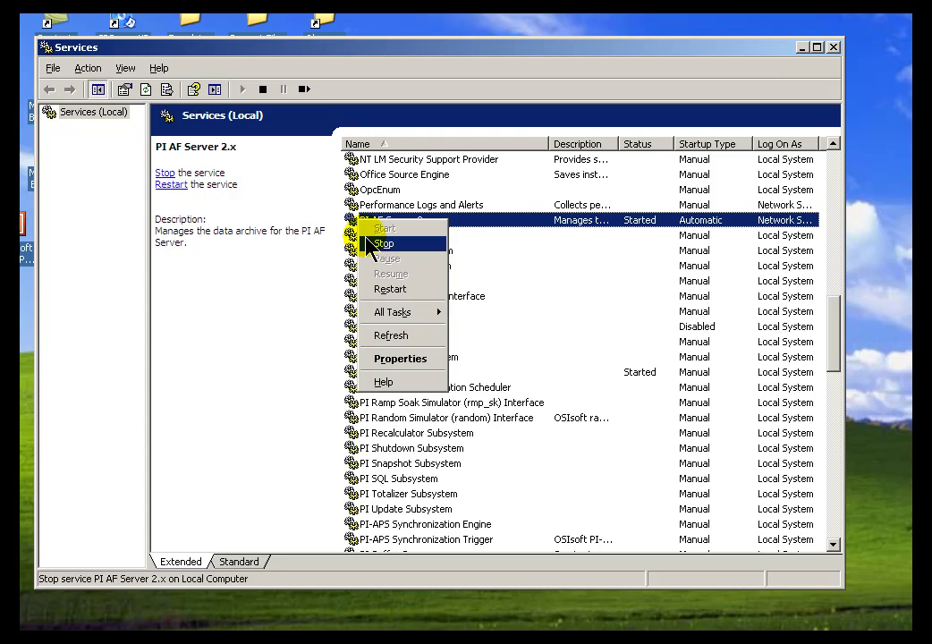
{"action": "left_click", "coordinate": [394, 360]}
{"action": "left_click", "coordinate": [331, 144]}
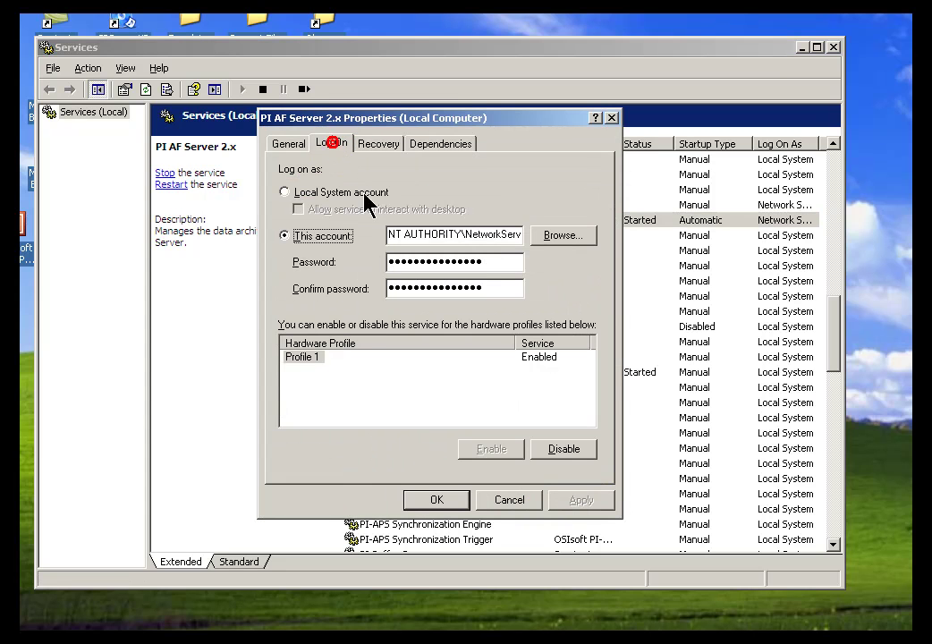
{"action": "left_click", "coordinate": [471, 234]}
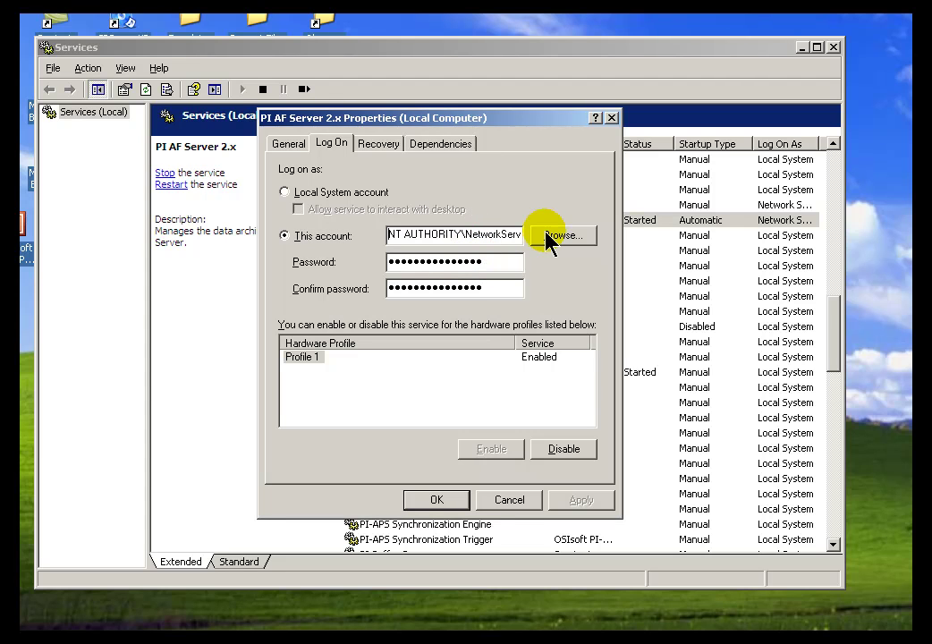
{"action": "key", "text": "shift+End"}
{"action": "key", "text": "Delete"}
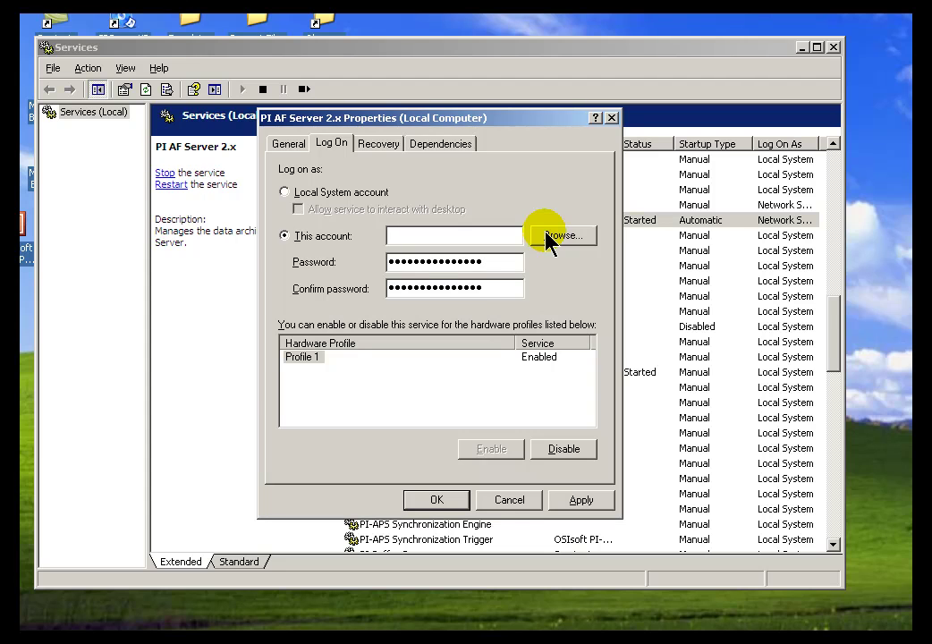
{"action": "type", "text": "osi\\nick"}
{"action": "left_click", "coordinate": [547, 235]}
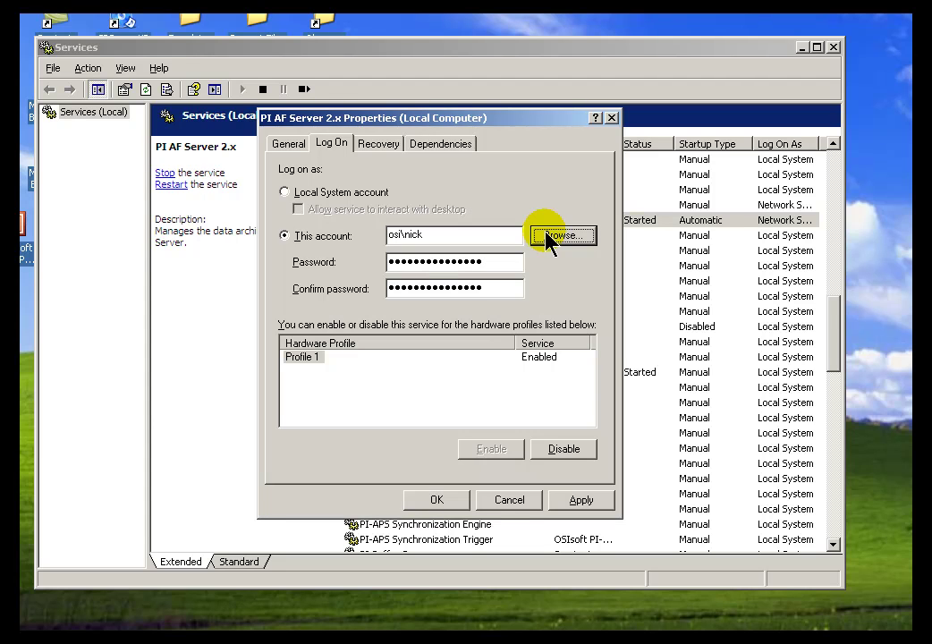
- Enter and confirm the account password, apply it, and accept the restart-required warning
{"action": "key", "text": "Tab"}
{"action": "type", "text": "p"}
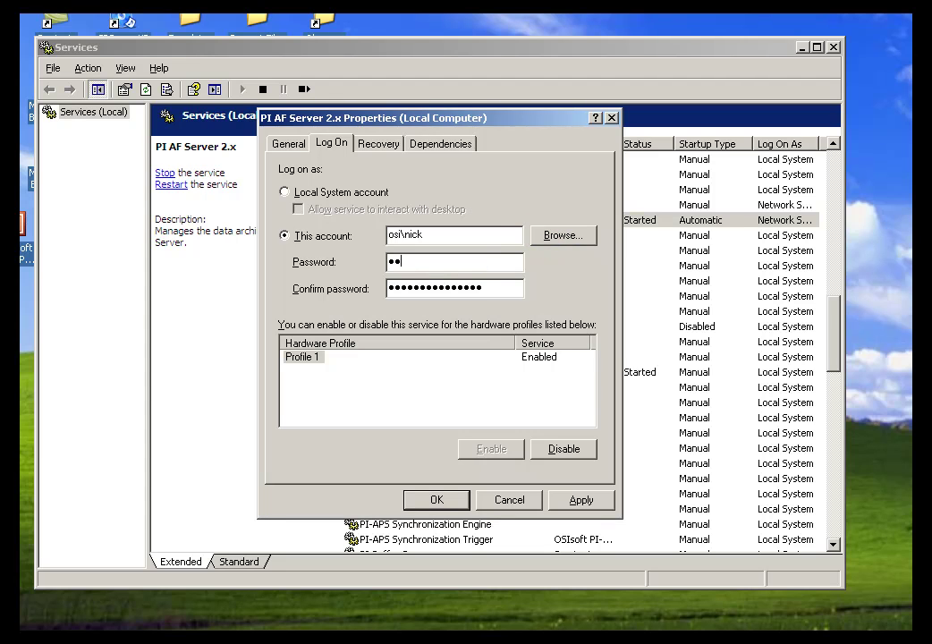
{"action": "key", "text": "Tab"}
{"action": "type", "text": "•••••••"}
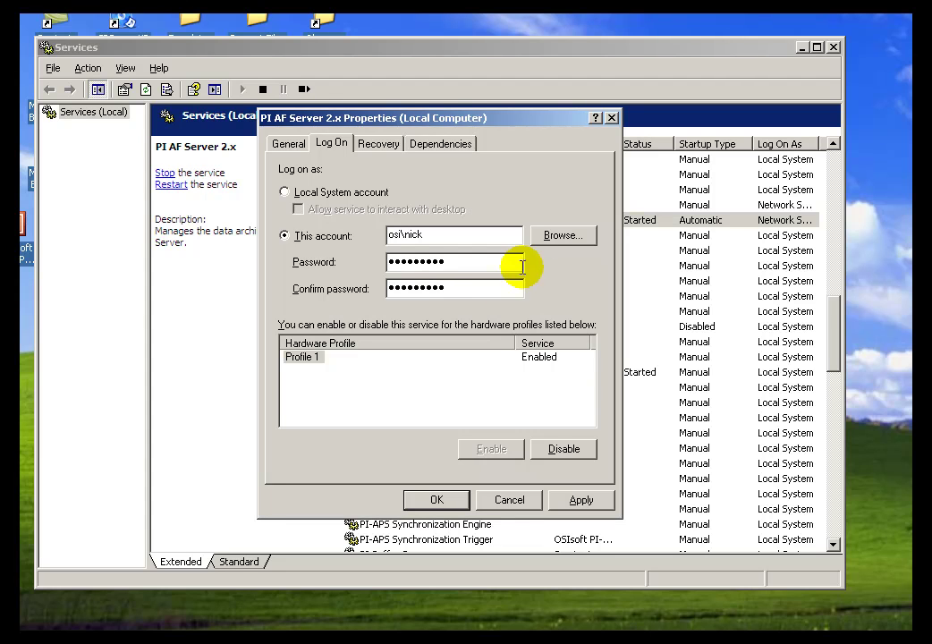
{"action": "left_click", "coordinate": [583, 498]}
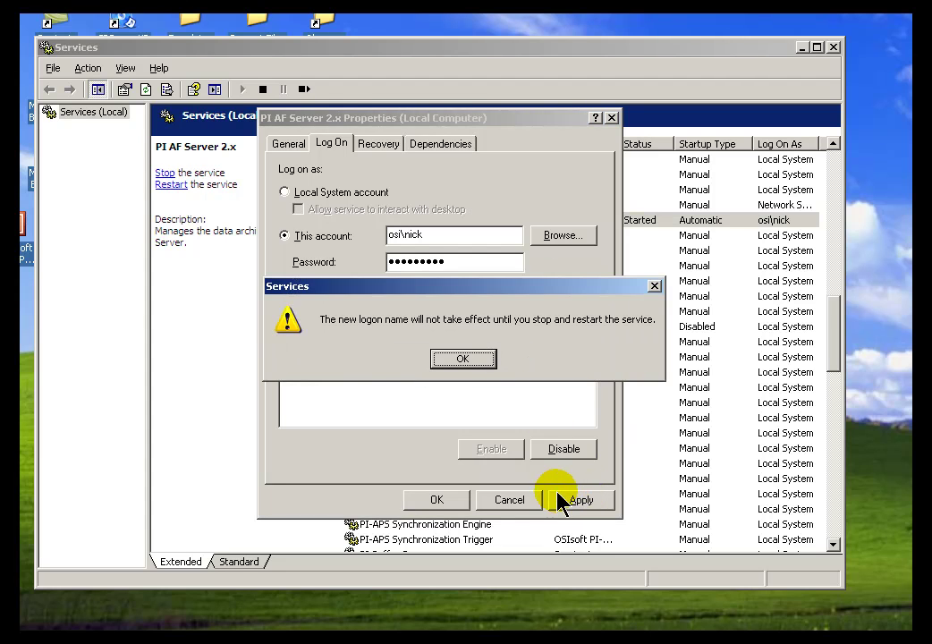
{"action": "left_click", "coordinate": [465, 361]}
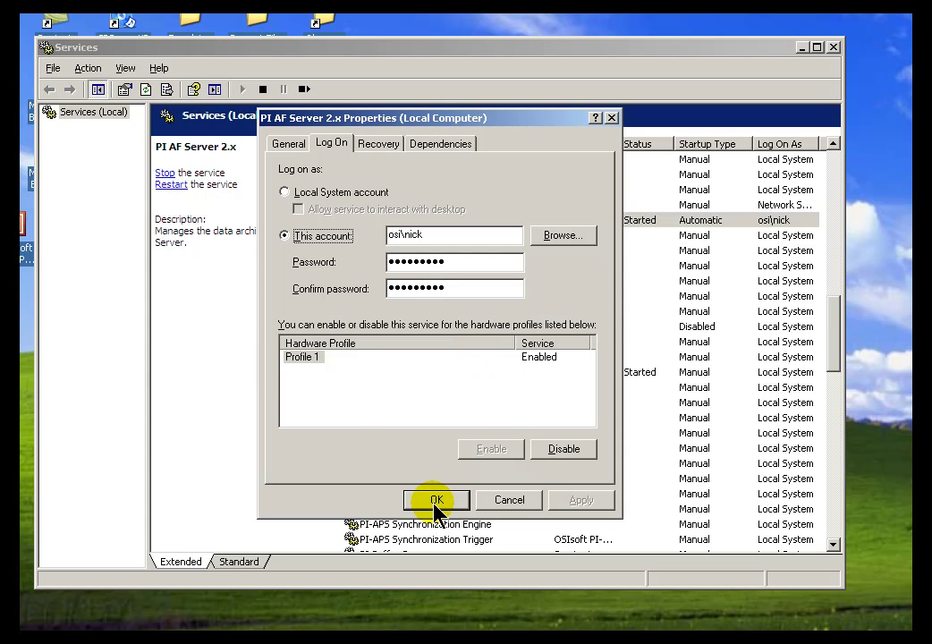
{"action": "left_click", "coordinate": [436, 501]}
- Stop the PI AF Server 2.x service, then start it again
{"action": "right_click", "coordinate": [389, 225]}
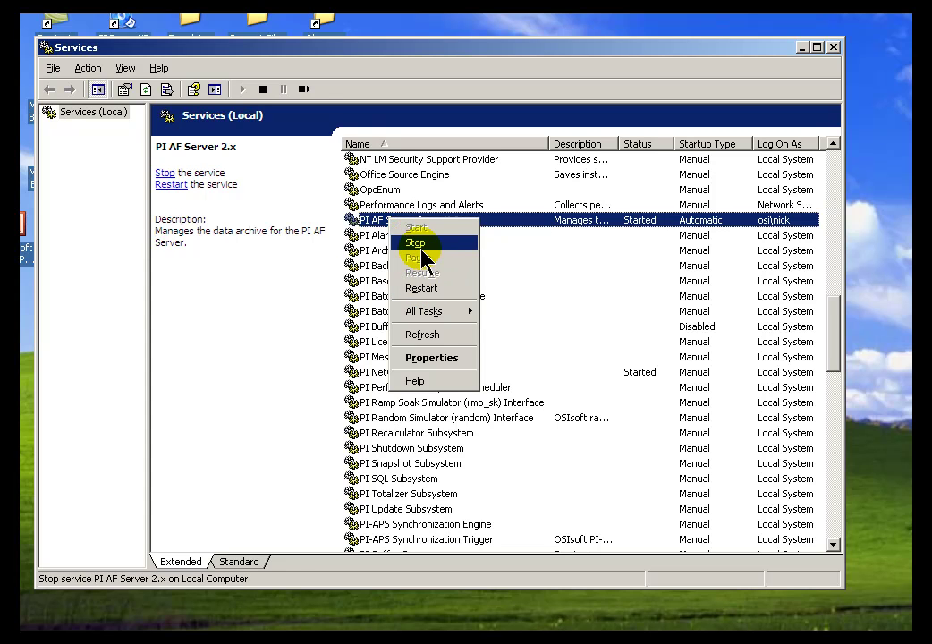
{"action": "left_click", "coordinate": [423, 247]}
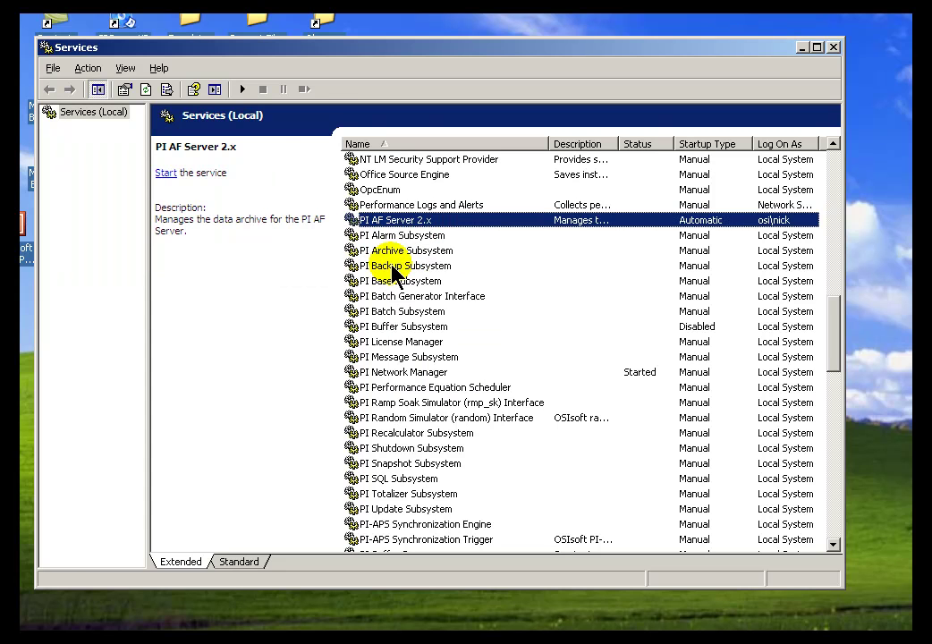
{"action": "right_click", "coordinate": [375, 221]}
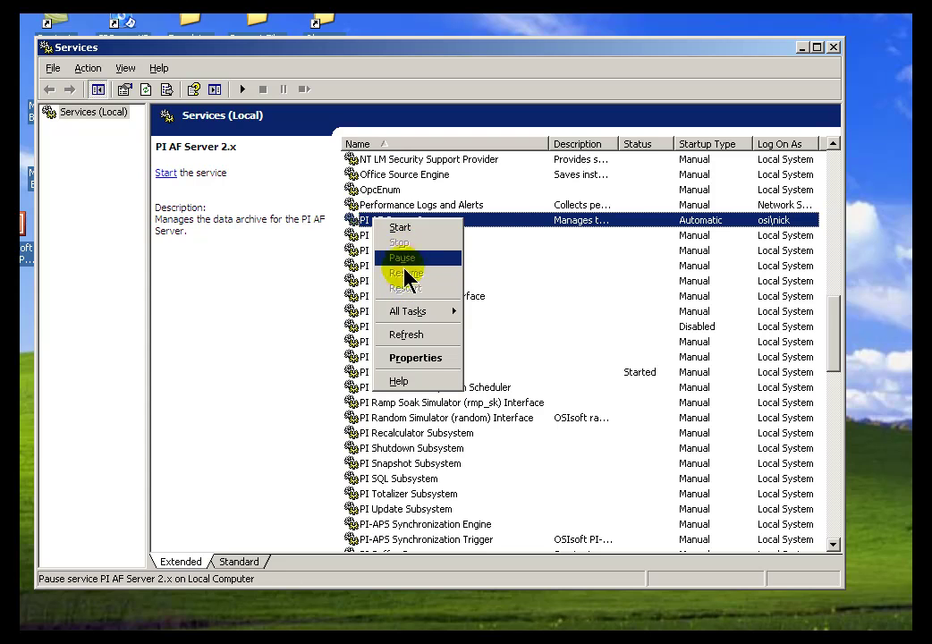
{"action": "left_click", "coordinate": [402, 228]}
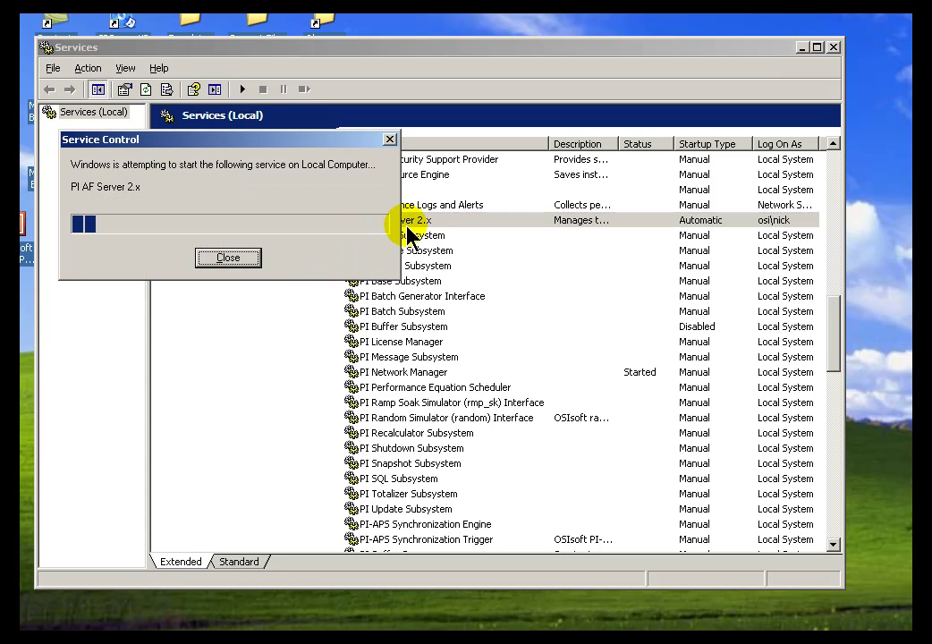